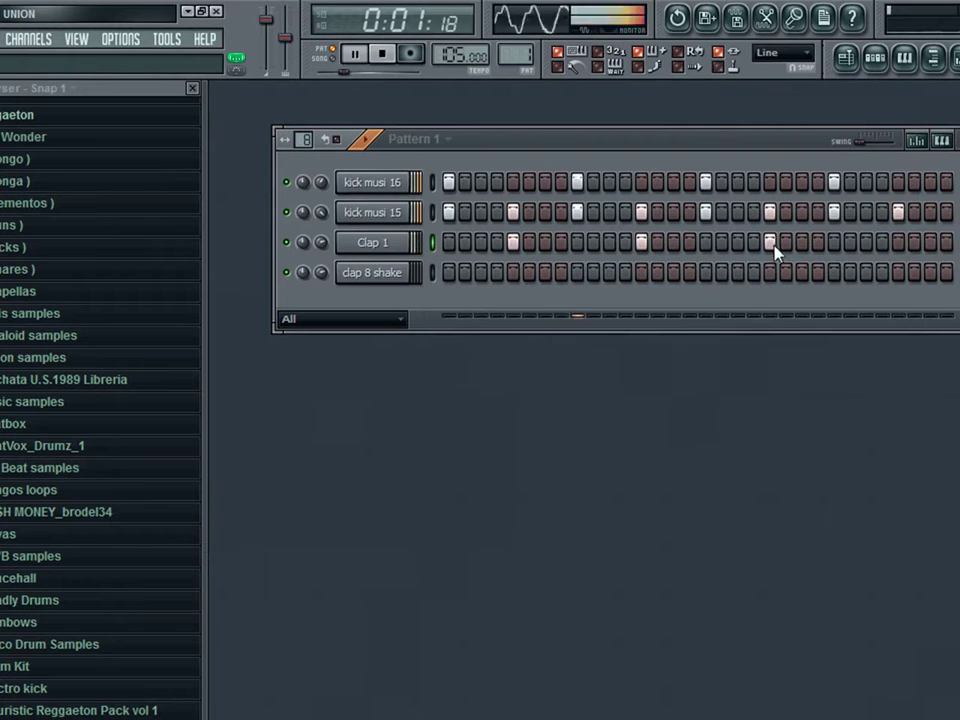
Place clap 8 shake hits on steps 5, 13, 21 and 29 of Pattern 1, and stop playback
left_click(897, 272)
left_click(769, 272)
left_click(641, 272)
left_click(513, 272)
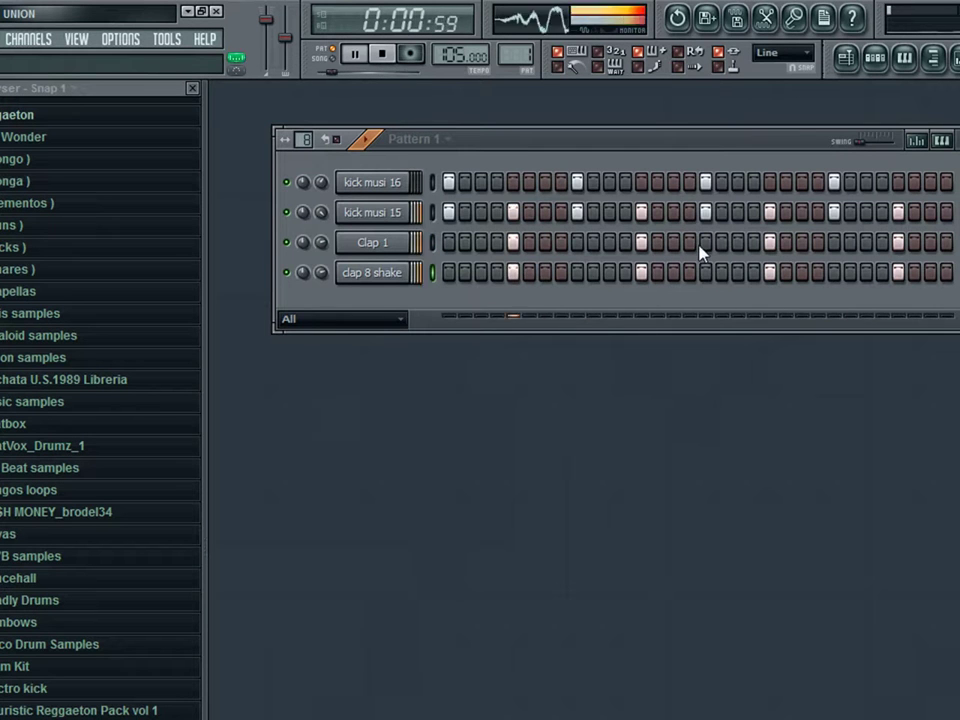
key("space")
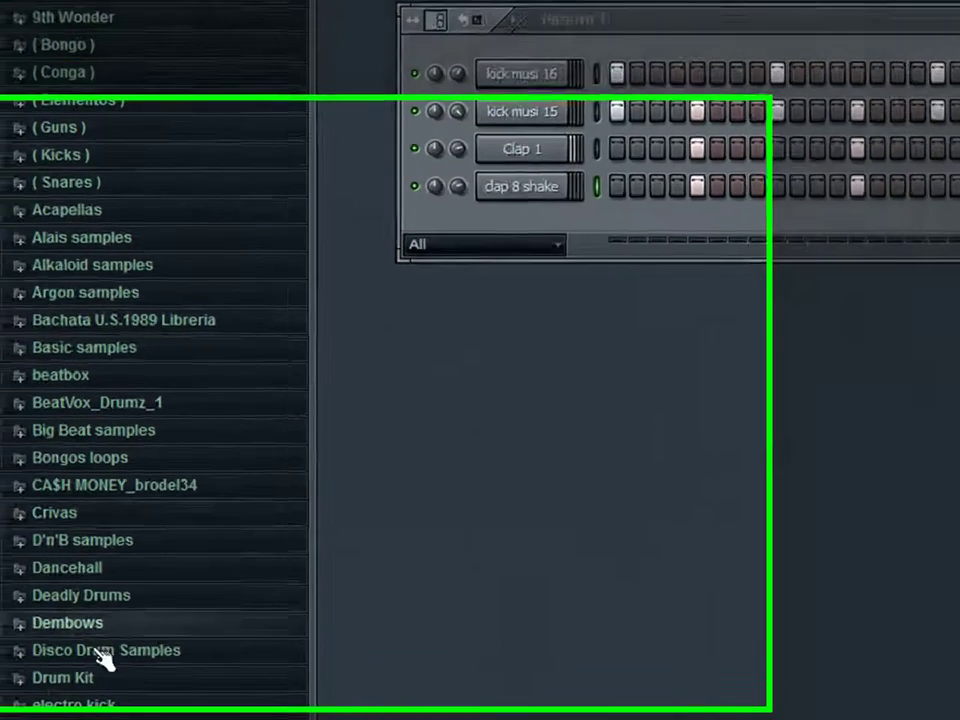
Find Snare ElectroFlow 2 in the Snares ElectroFlow sample folder and load it as a new channel below clap 8 shake
left_click_drag(13, 349, 8, 640)
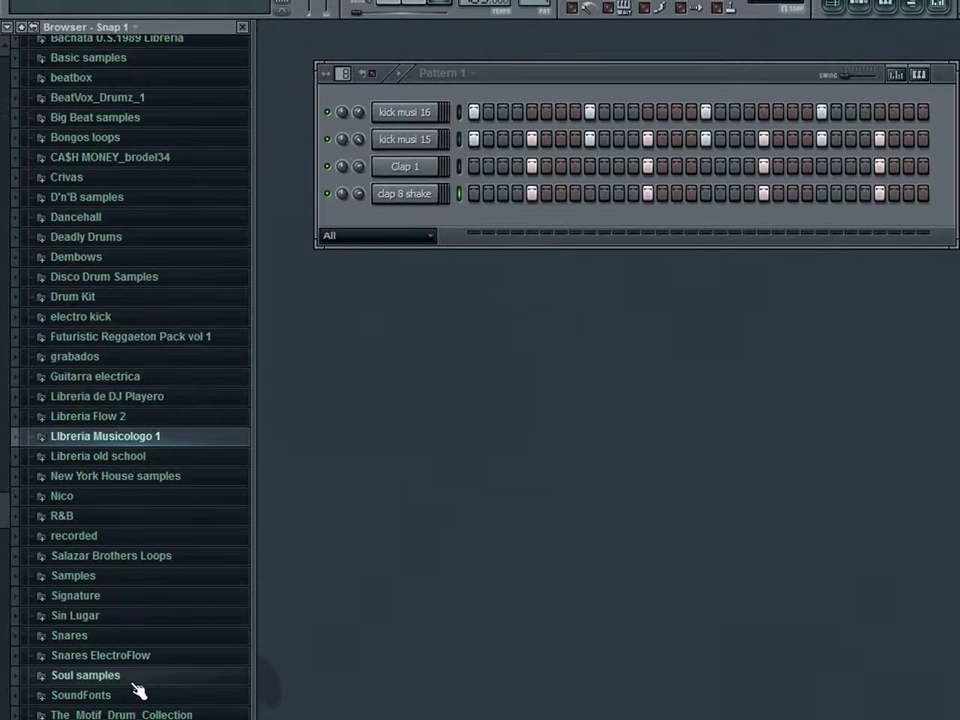
left_click(133, 660)
left_click(150, 118)
left_click(150, 102)
left_click(150, 86)
left_click_drag(154, 92, 497, 220)
Place Snare ElectroFlow 2 hits on steps 4, 11, 20 and 27, and stop playback
left_click(517, 220)
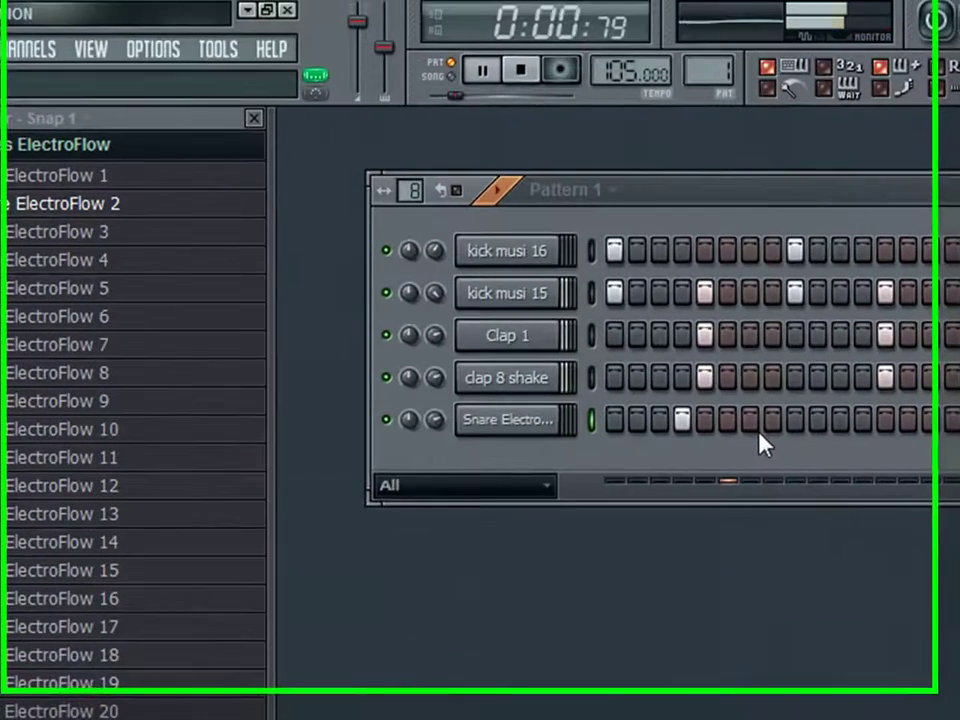
left_click(857, 455)
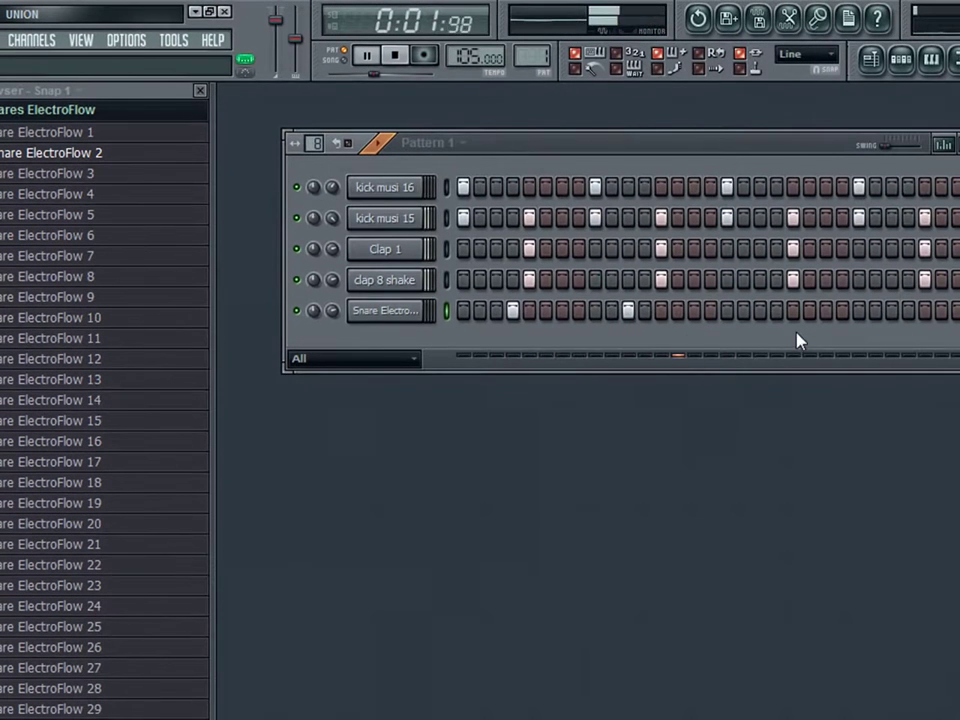
left_click(840, 342)
left_click(957, 340)
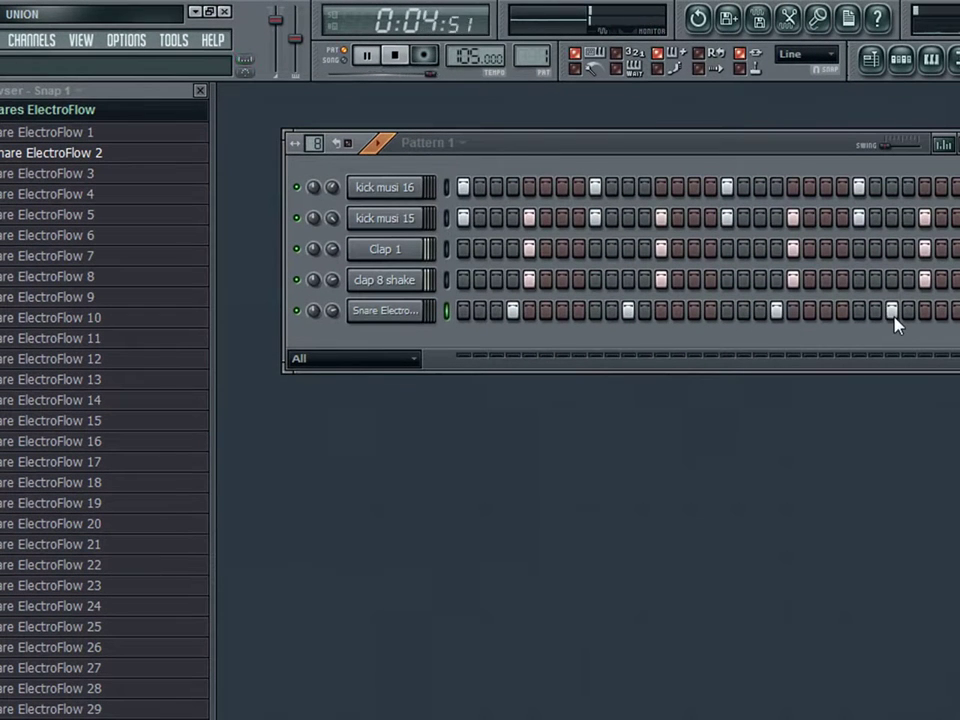
key("space")
Audition the ElectroFlow snares and add Snare ElectroFlow 7 as a new channel with hits on steps 7 and 23
left_click(89, 181)
left_click(89, 195)
left_click(86, 214)
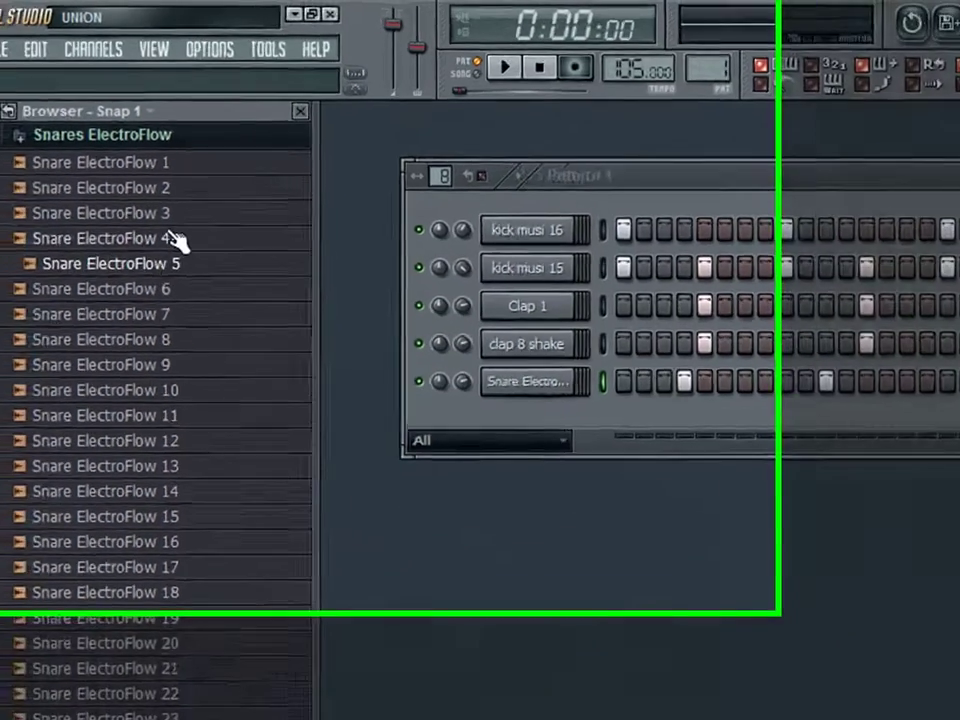
left_click(94, 236)
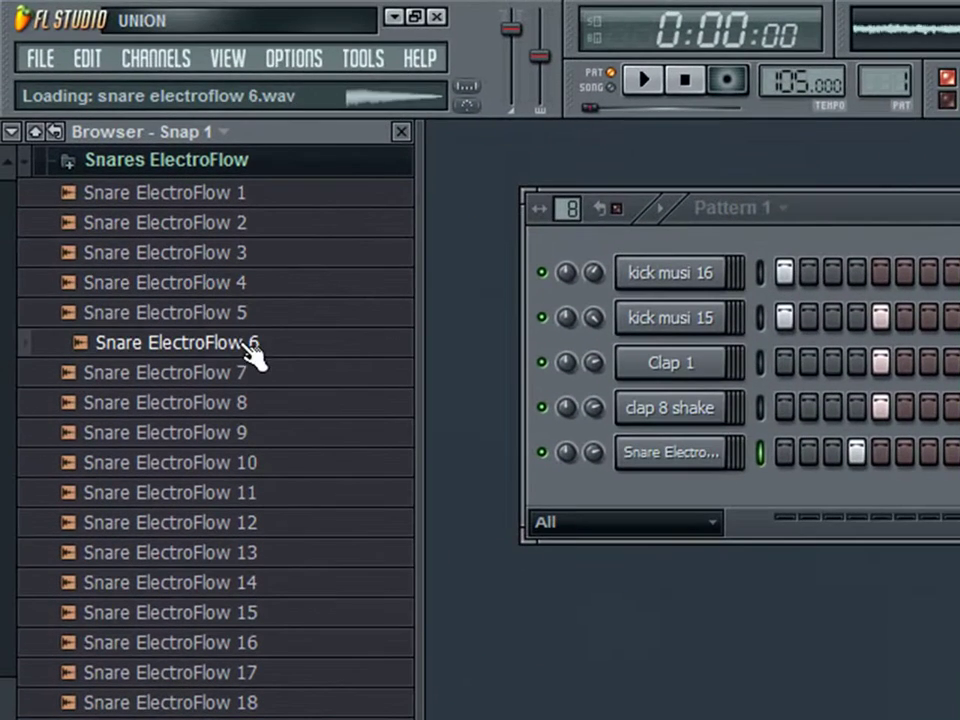
left_click(250, 375)
left_click(250, 405)
left_click(250, 375)
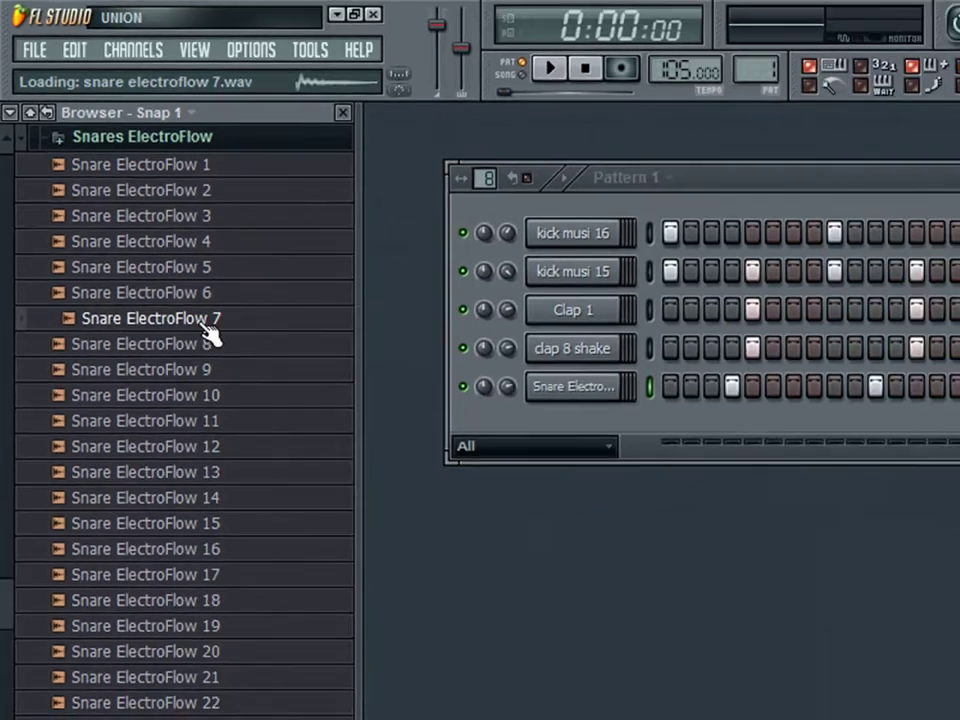
left_click_drag(208, 328, 610, 425)
key("space")
left_click(793, 427)
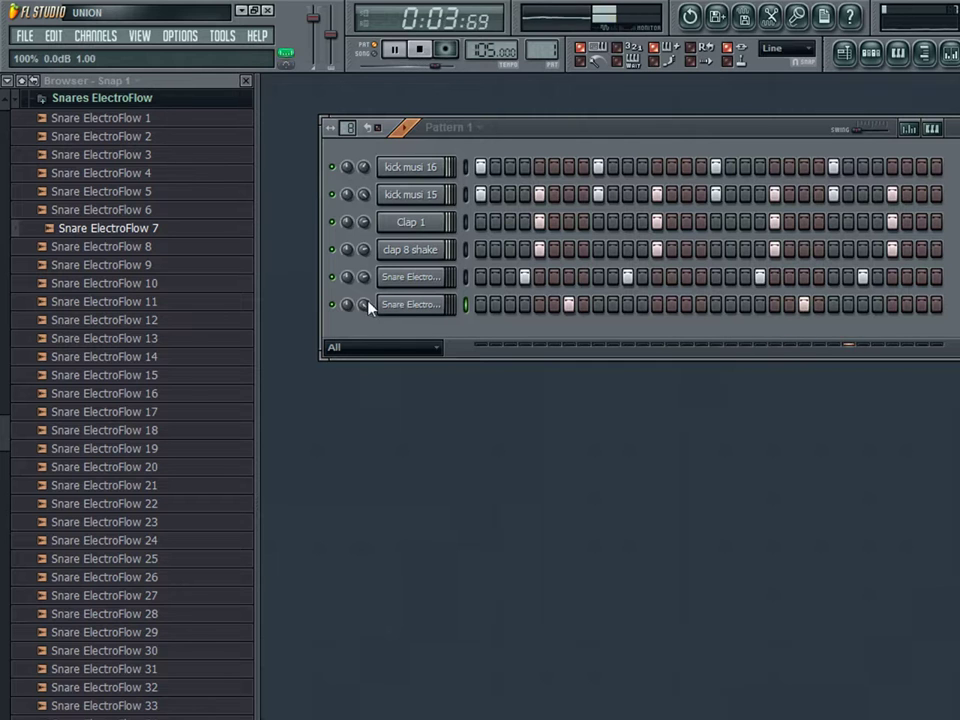
Load the 1HipHip2 sample from The Motif Drum Collection folder as a new channel
left_click(100, 100)
left_click(98, 104)
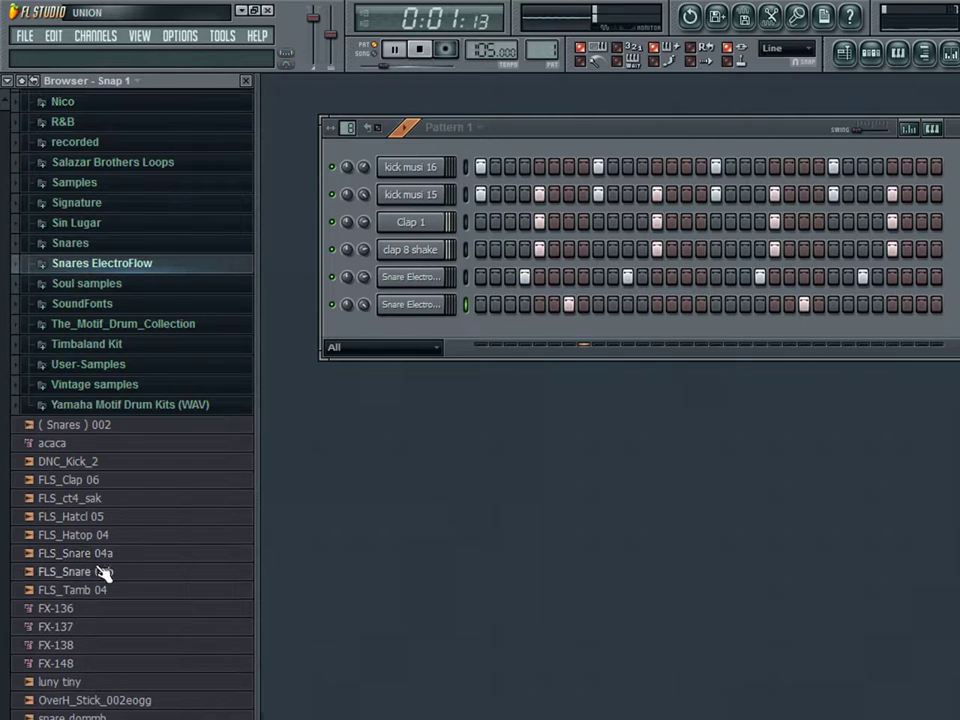
key("space")
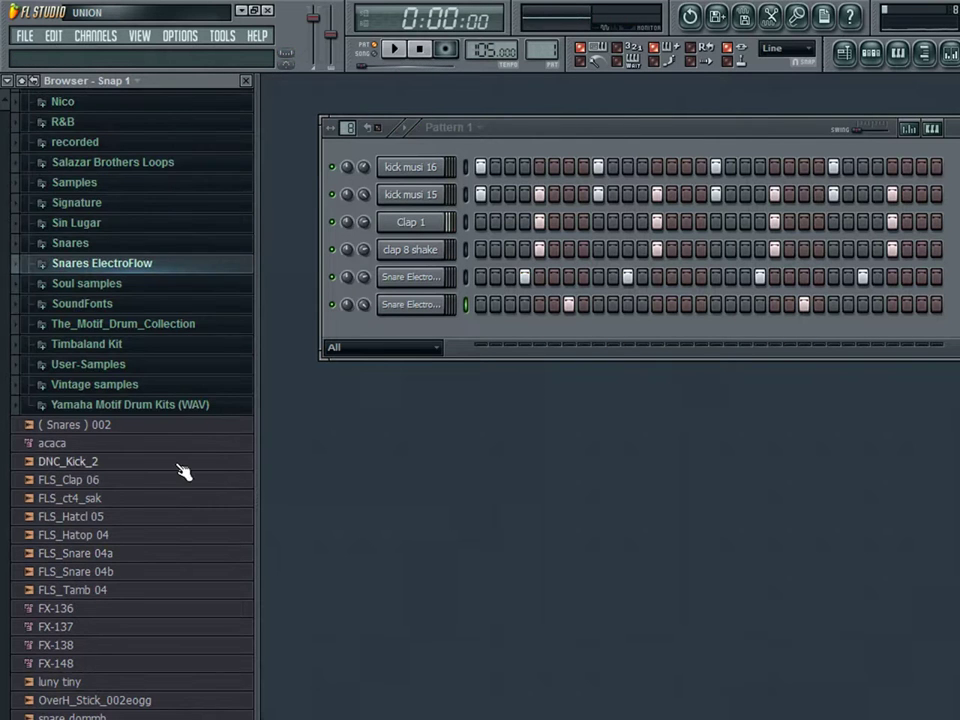
scroll(186, 475, "up", 4)
left_click(190, 565)
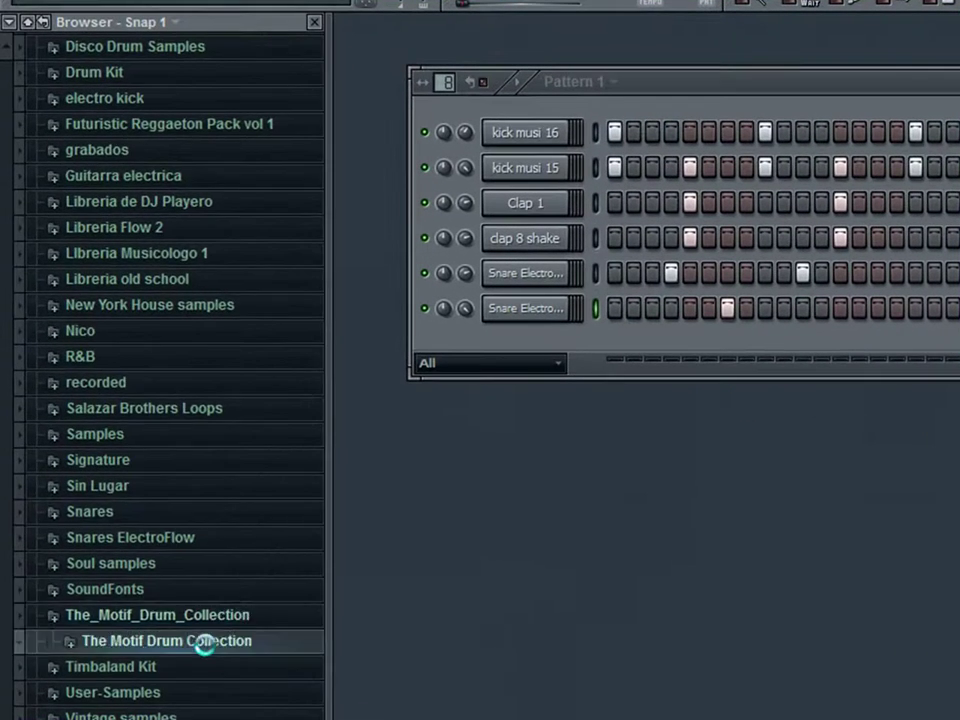
left_click(171, 587)
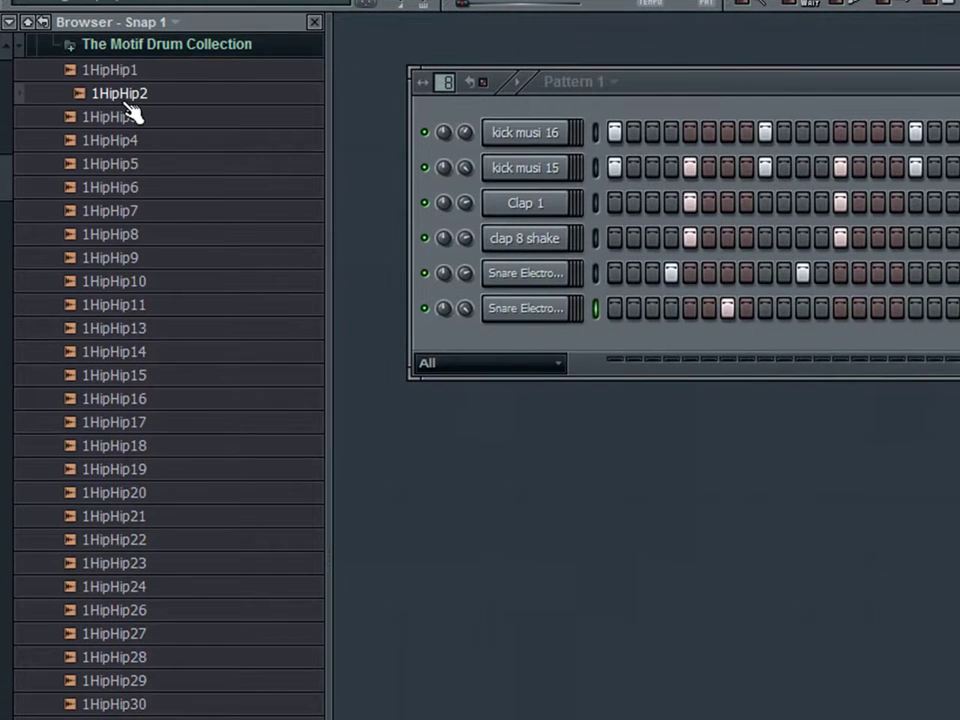
left_click_drag(158, 116, 634, 321)
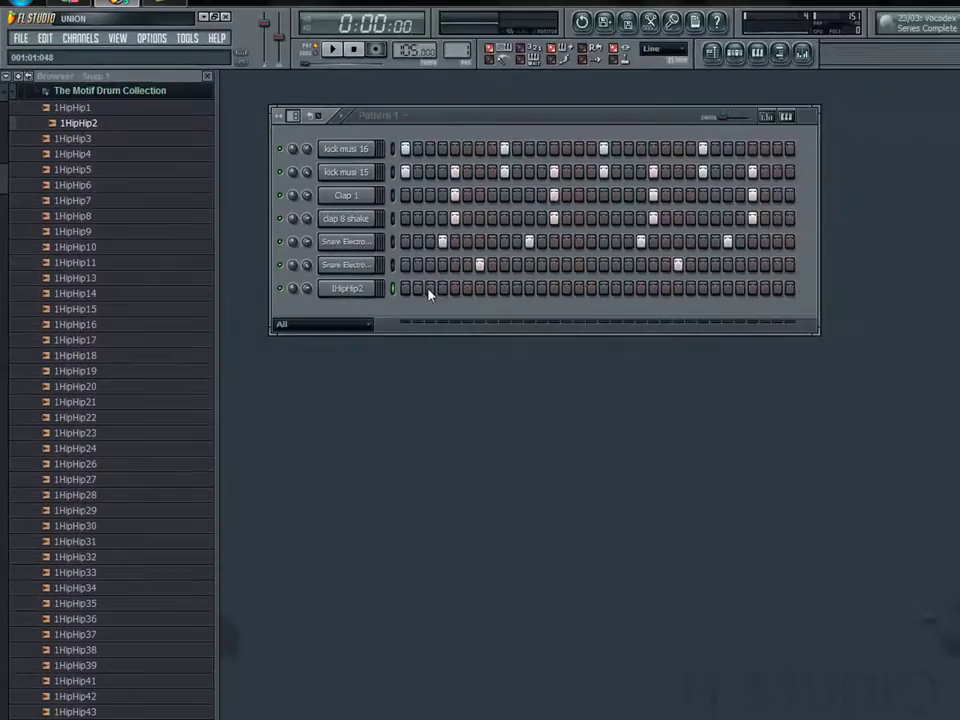
Draw two short adjacent G5 notes near the start of the 1HipHip2 channel's piano roll
left_click(674, 72)
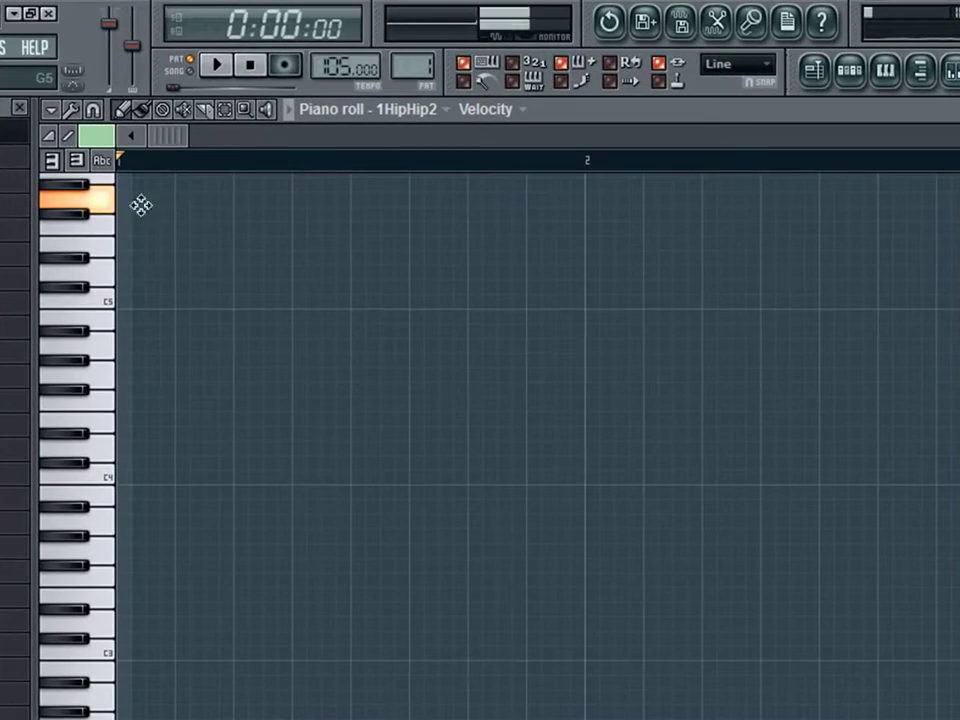
left_click(268, 140)
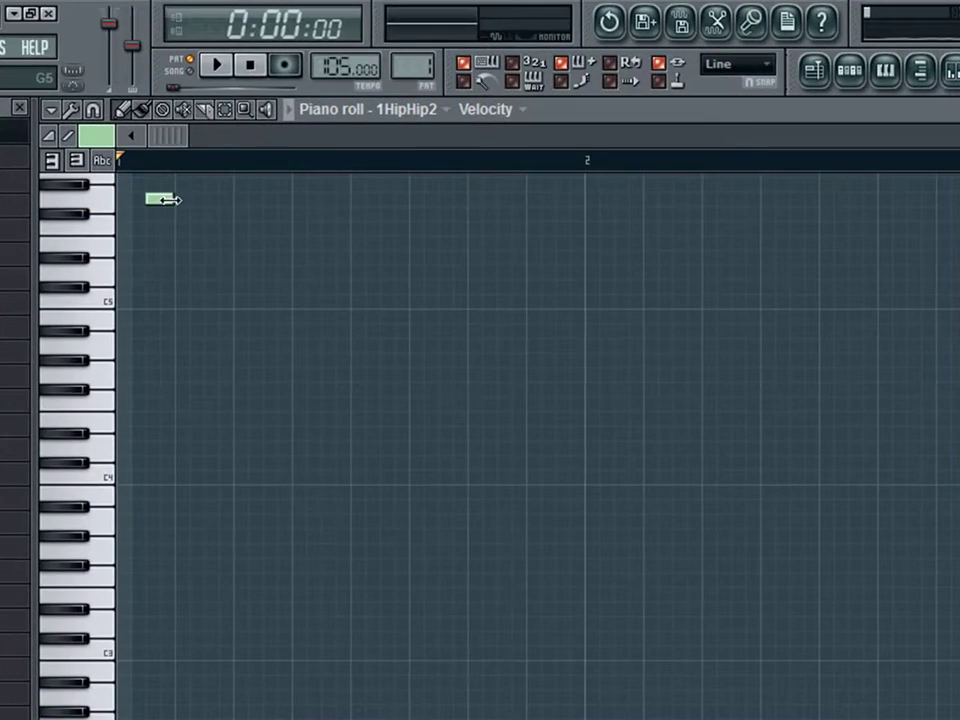
left_click(151, 200)
left_click(168, 198)
left_click(217, 229)
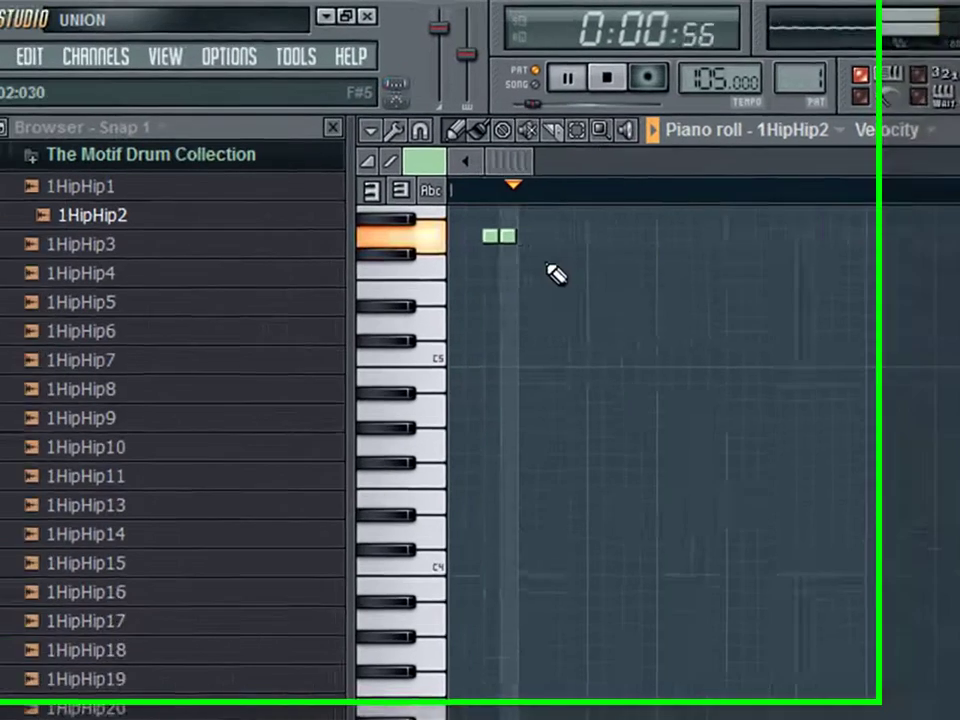
Add a D#5 note at 1:02:048, a G5 note and another D#5 note at even spacing, checking the phrase by playback
left_click_drag(637, 284, 637, 312)
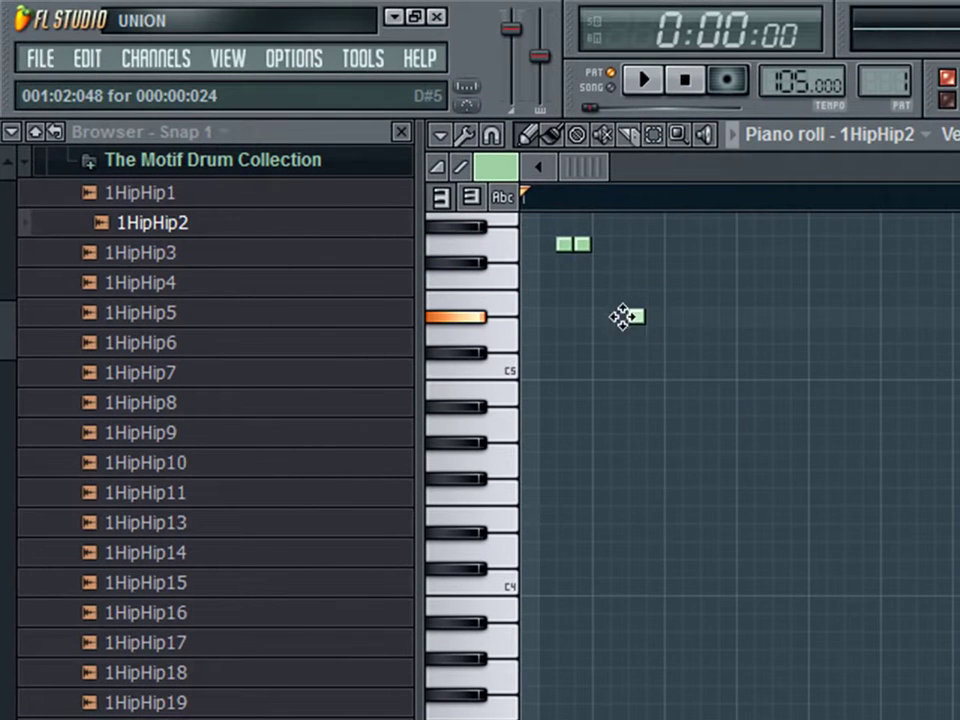
key("space")
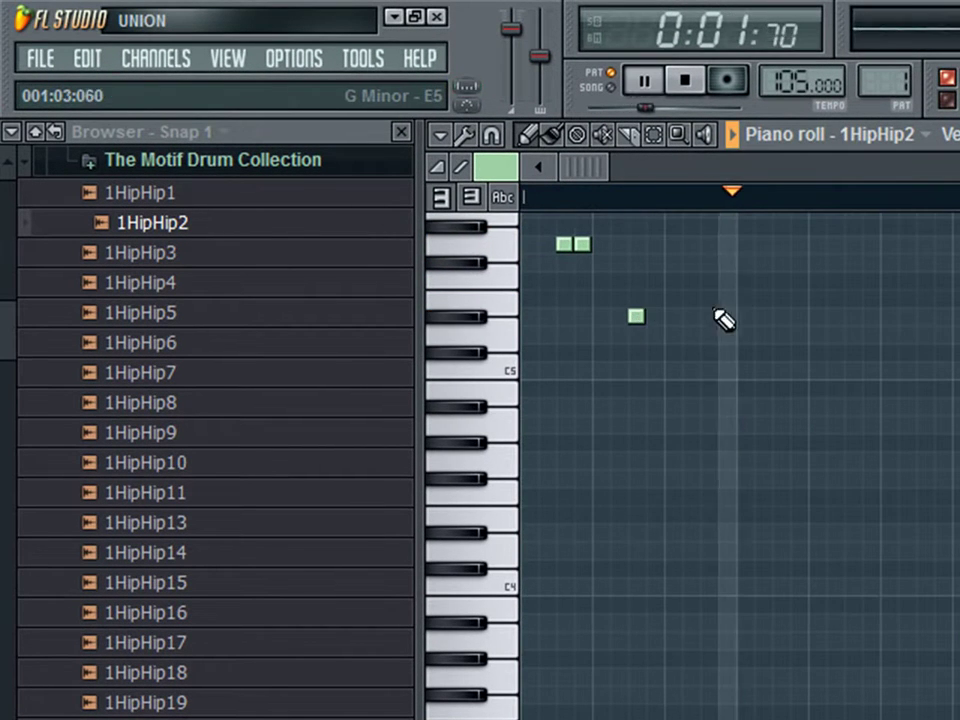
key("space")
key("space")
left_click(708, 244)
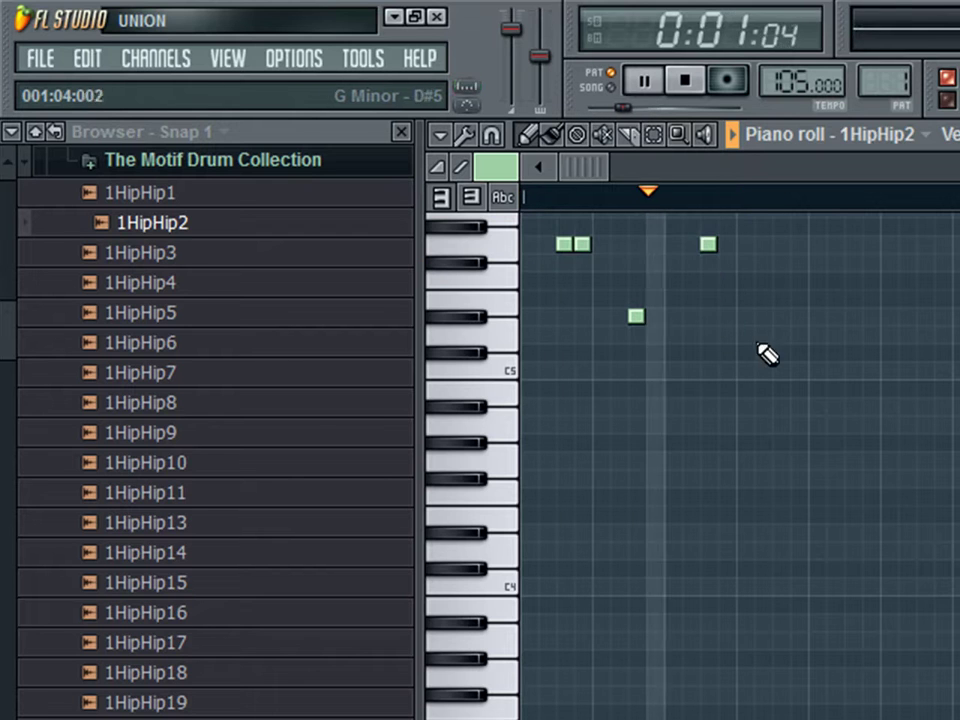
left_click(780, 316)
key("space")
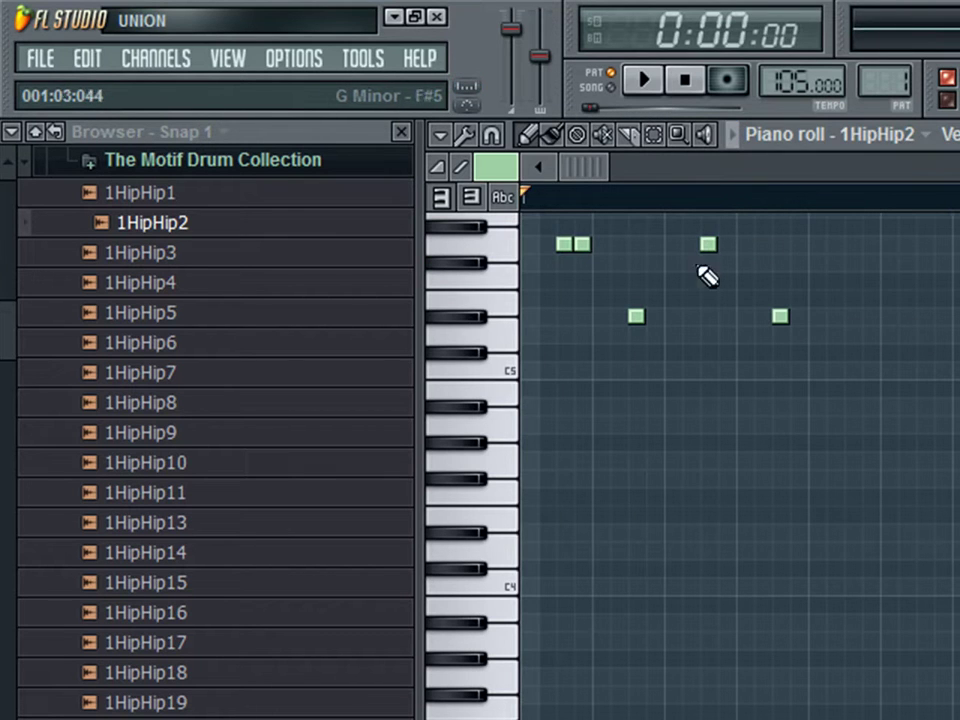
Transpose the three upper notes to C6 and the two lower notes to C5, and play the phrase
left_click_drag(890, 396, 562, 294)
scroll(584, 420, "up", 2)
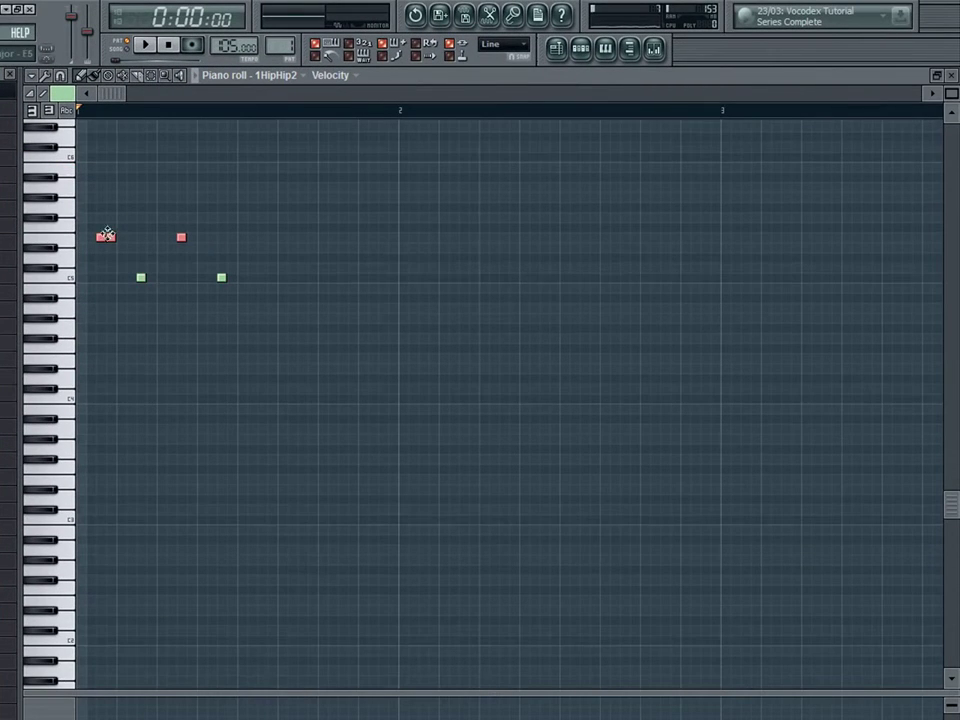
left_click_drag(93, 155, 101, 156)
key("space")
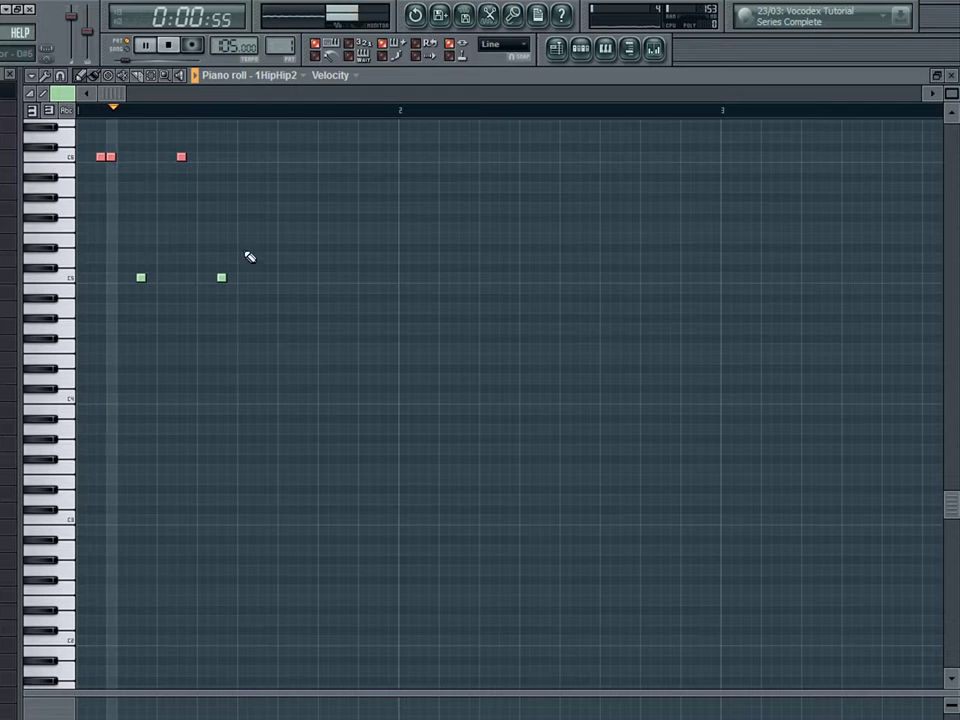
key("space")
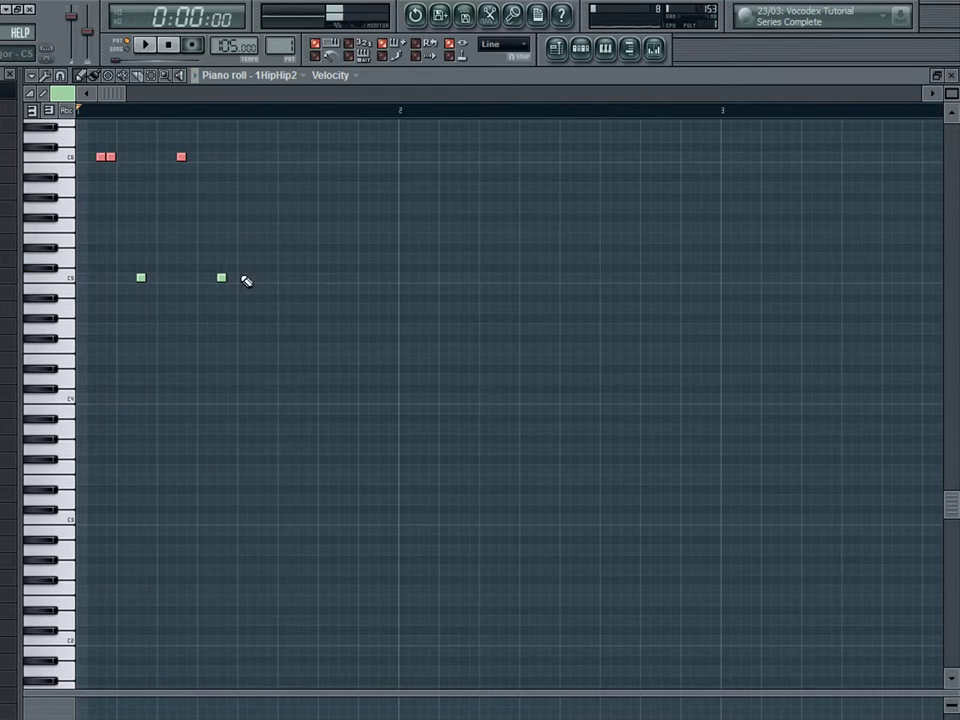
Raise the two lower notes of the phrase to G5 and play it back
left_click_drag(140, 278, 139, 276)
left_click_drag(139, 205, 139, 205)
key("space")
key("space")
Duplicate the whole five-note phrase directly after the original, and close the piano roll
key("ctrl+a")
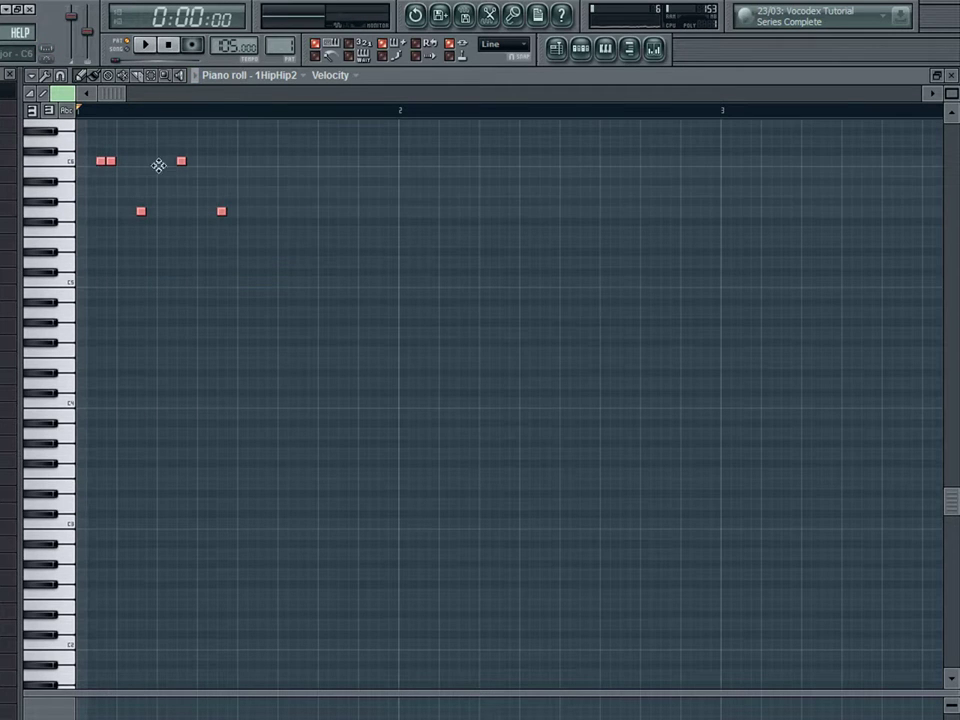
key("space")
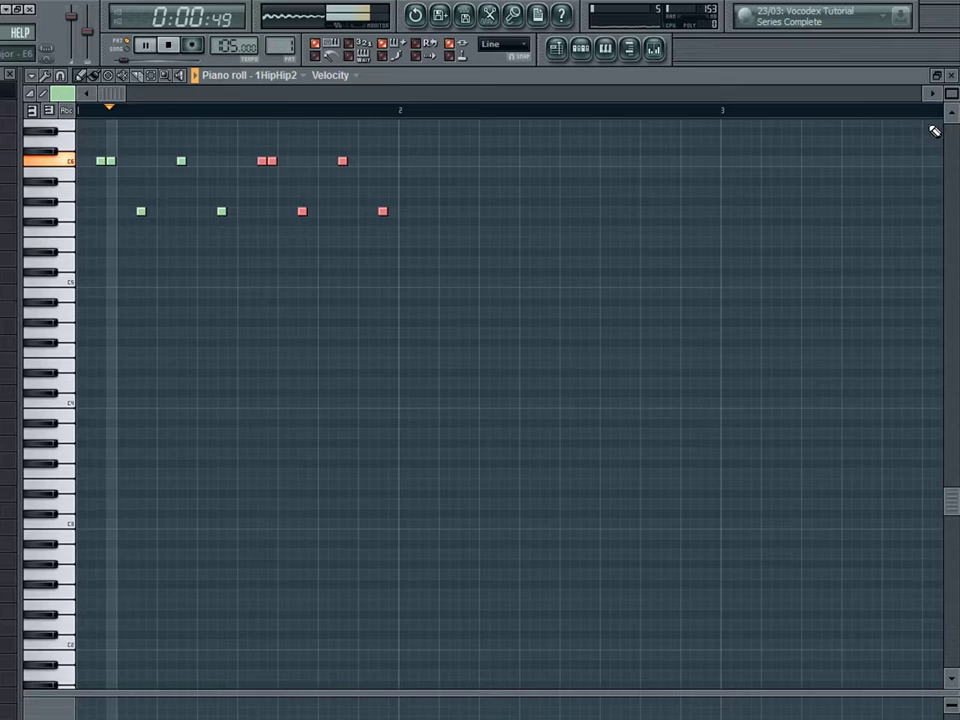
left_click(950, 76)
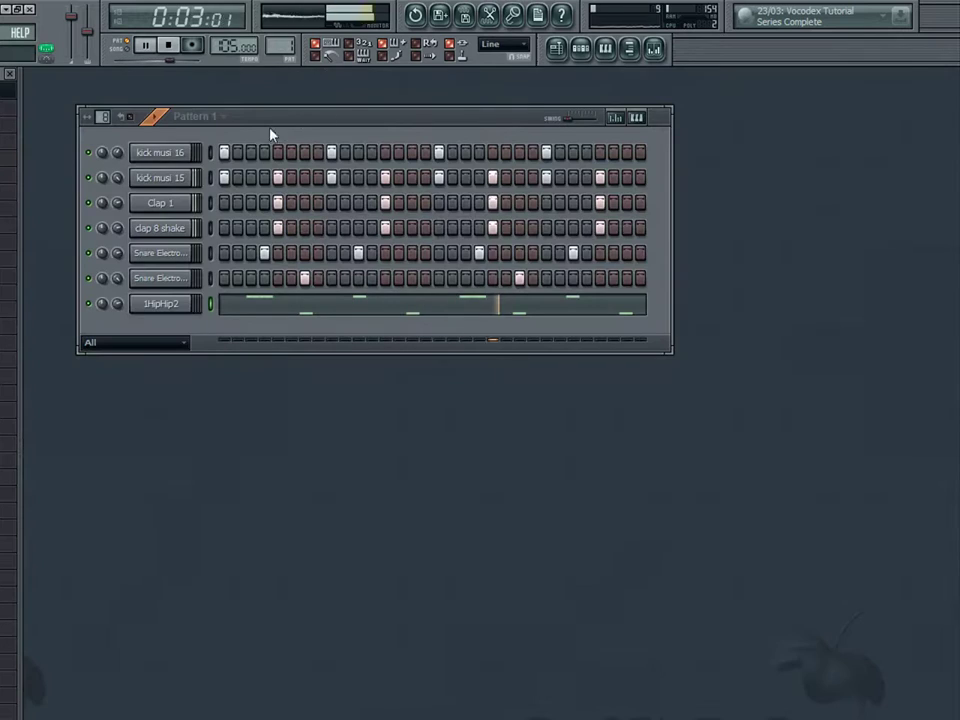
Turn down the 1HipHip2 channel's volume slightly, collapse the sample folder and stop playback
left_click_drag(117, 304, 116, 311)
left_click(141, 164)
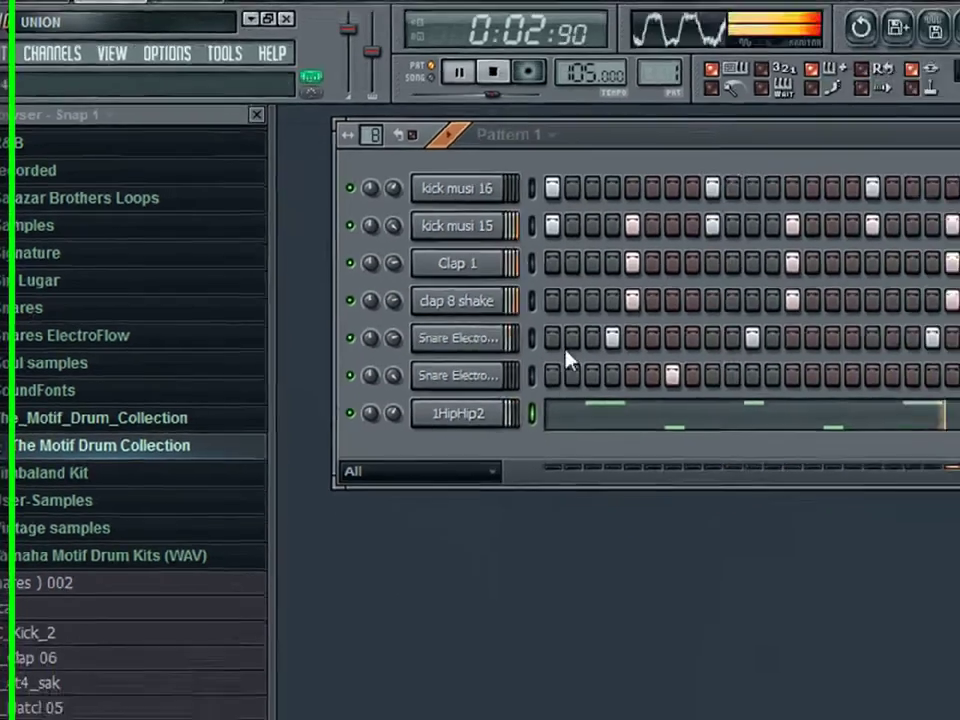
key("space")
Place consecutive Pattern 1 clips on Track 1 of the playlist from bar 1, and play the arrangement
key("F5")
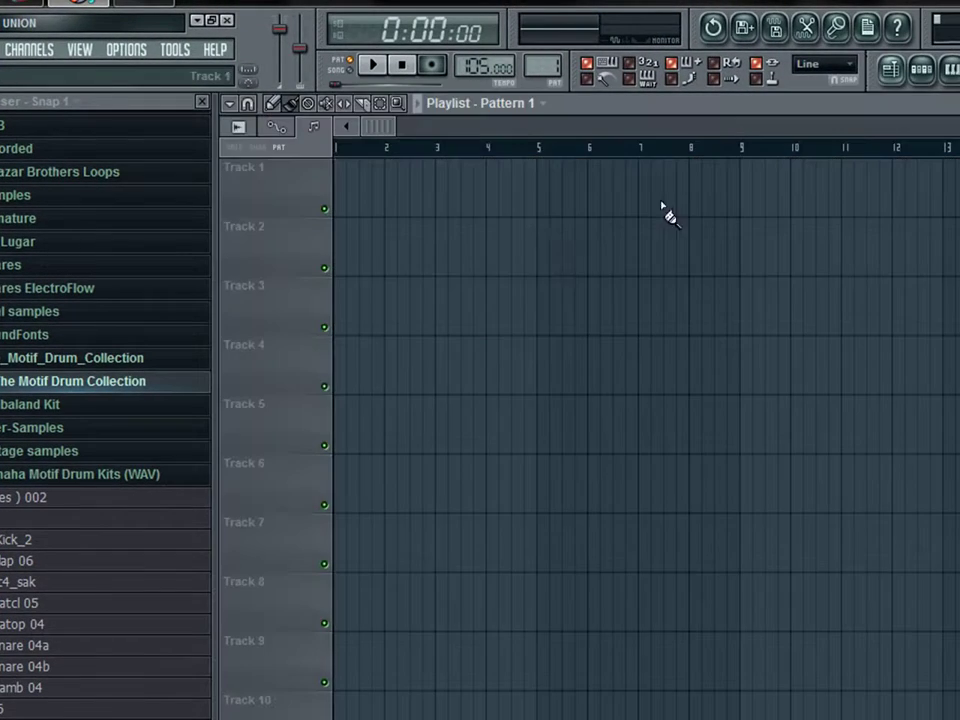
left_click(471, 210)
left_click_drag(510, 198, 383, 198)
left_click(457, 195)
left_click_drag(490, 193, 478, 193)
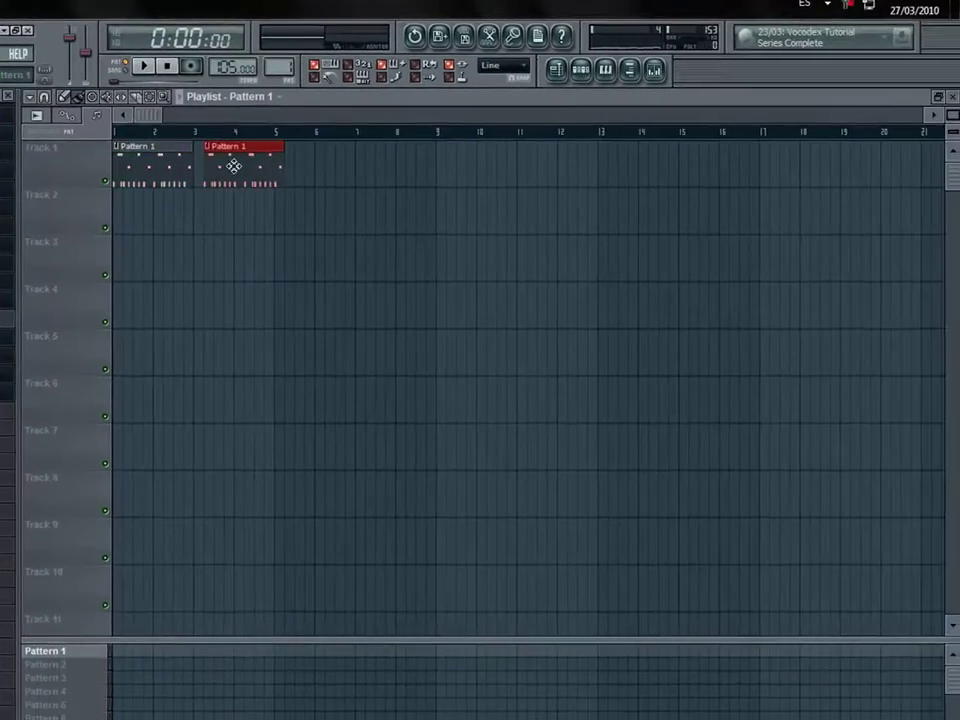
left_click(283, 178)
left_click(369, 180)
left_click(143, 66)
left_click(953, 98)
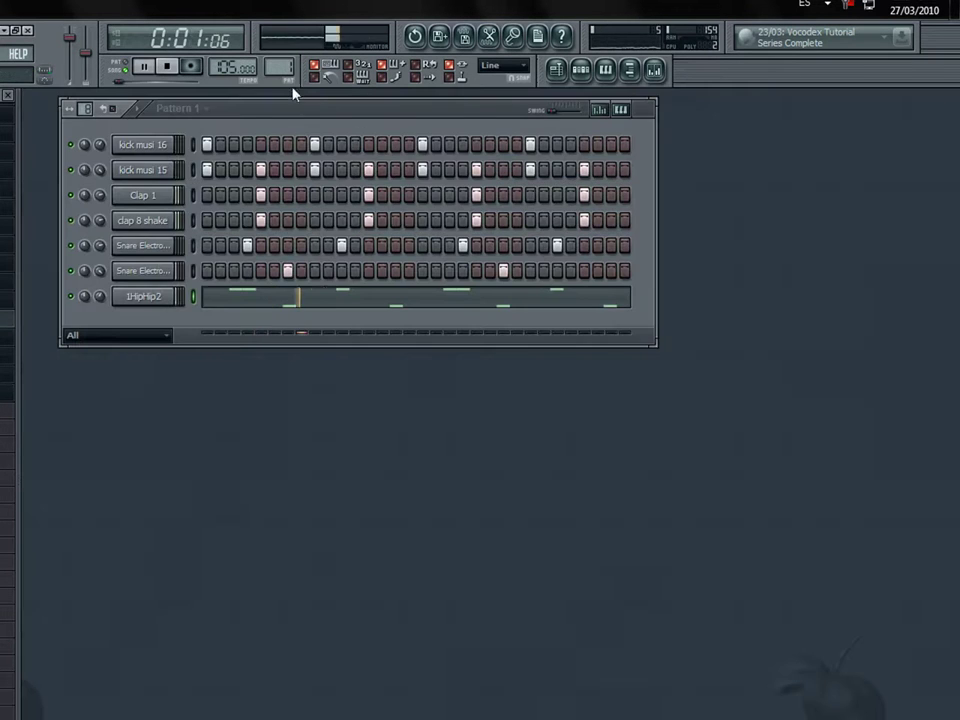
Stop playback, switch to Pattern 2 and add an Orchestral instrument channel
left_click_drag(280, 68, 280, 58)
left_click(167, 66)
left_click(71, 55)
mouse_move(90, 68)
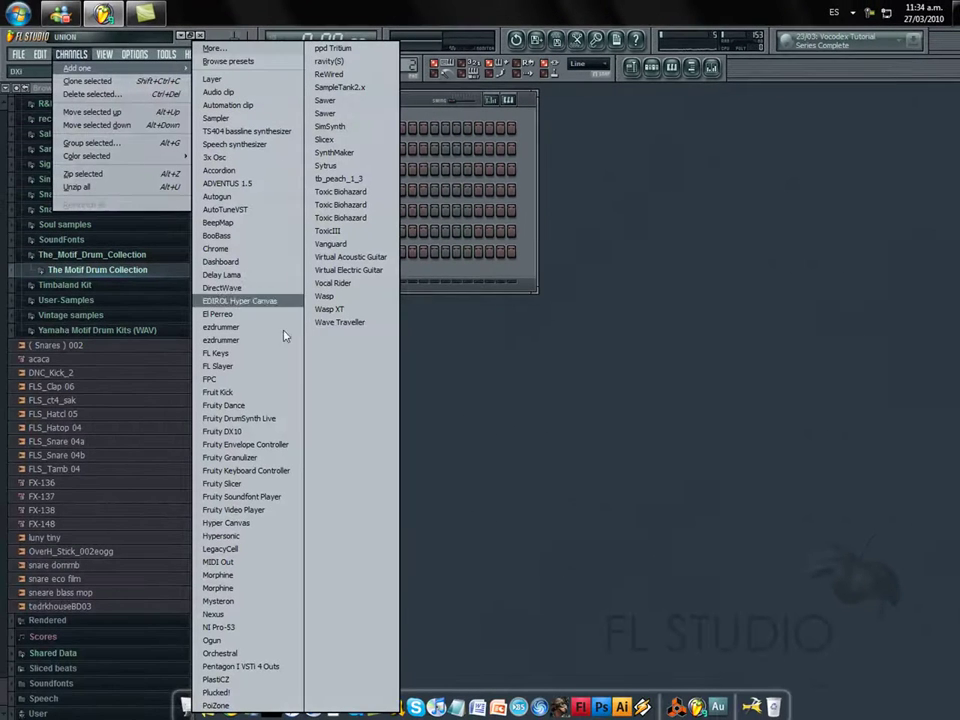
left_click(222, 653)
Assign the FullStrings Spiccato preset from the StrSect category to part 1 of the Orchestral instrument
left_click_drag(415, 183, 566, 173)
left_click(522, 189)
left_click(441, 267)
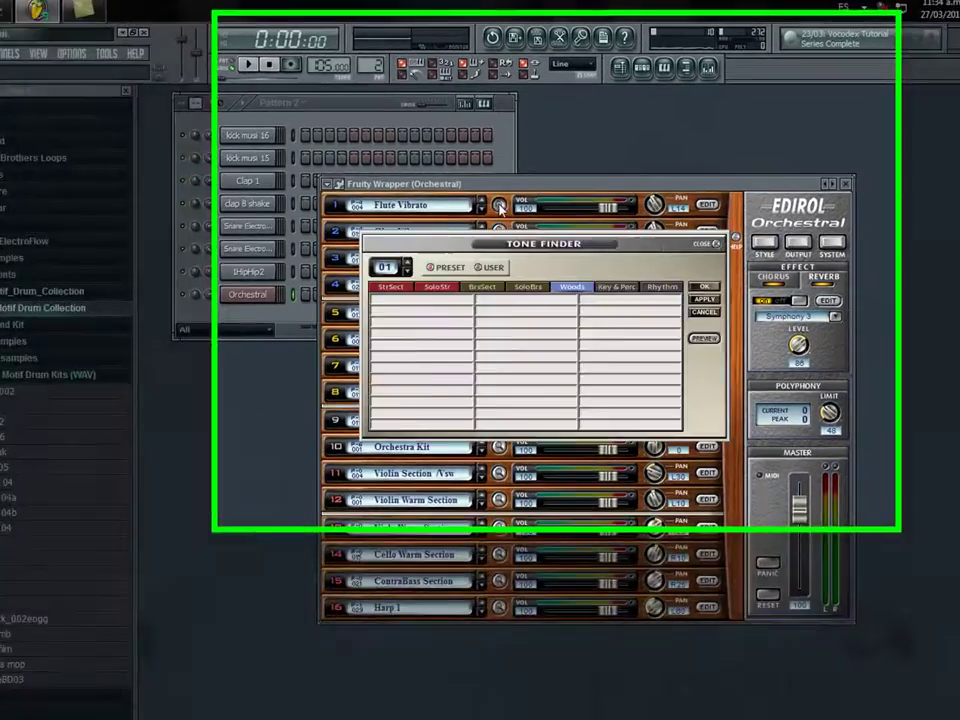
left_click(577, 530)
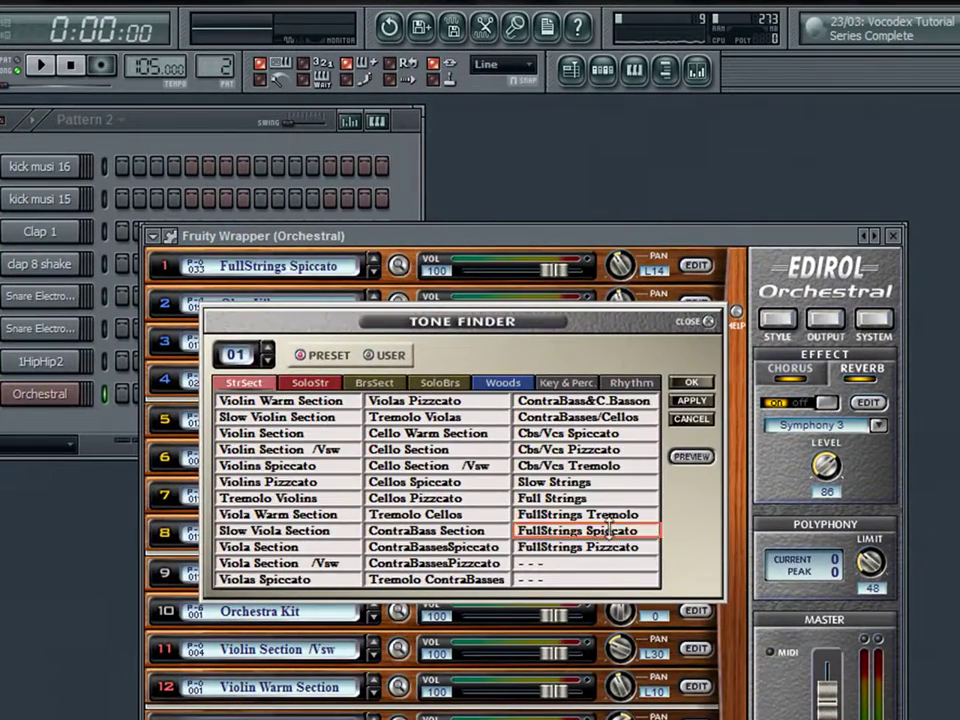
Accept the FullStrings Spiccato preset, and record a staccato chord part for the Orchestral channel into Pattern 2
left_click(690, 382)
left_click(896, 236)
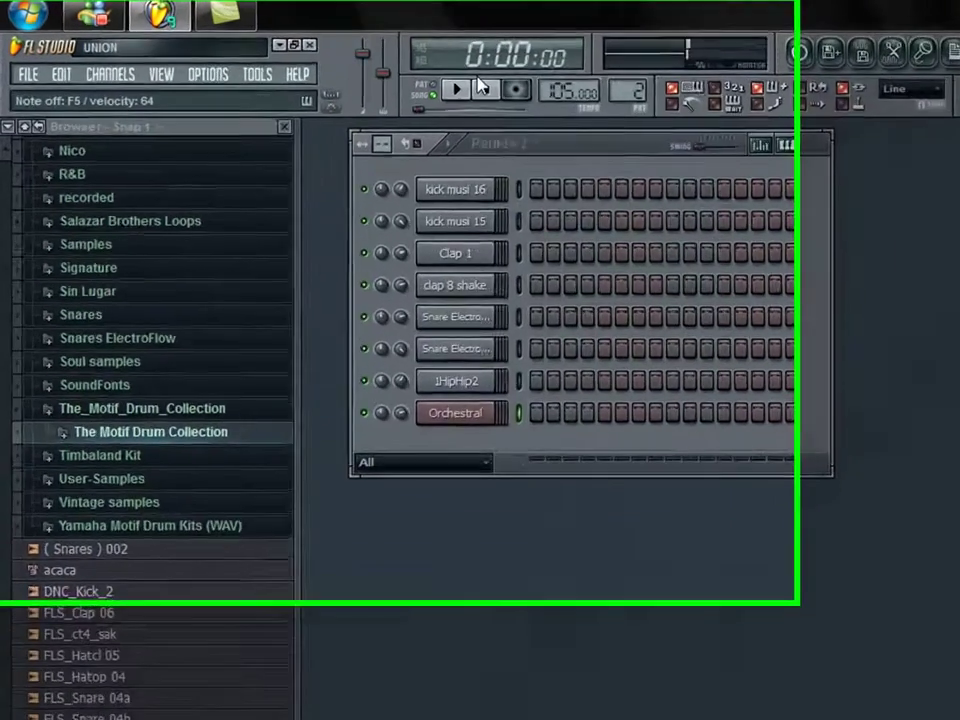
left_click(333, 64)
left_click(469, 64)
left_click(562, 108)
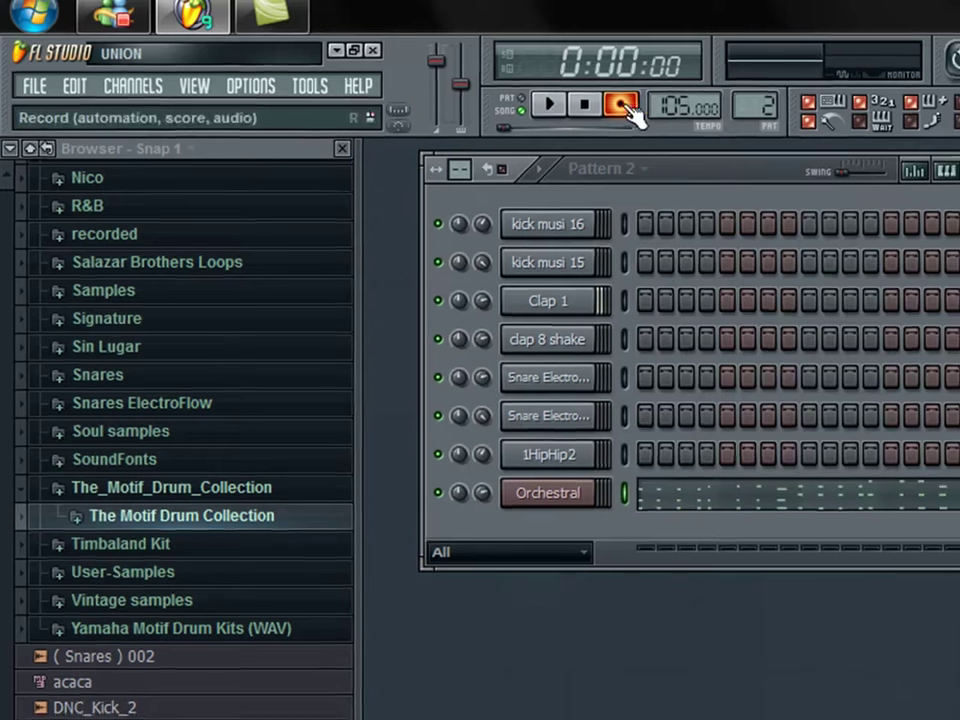
left_click(626, 106)
Add a Nexus channel and load the Tremolize preset from the Gated Pads category
left_click(136, 87)
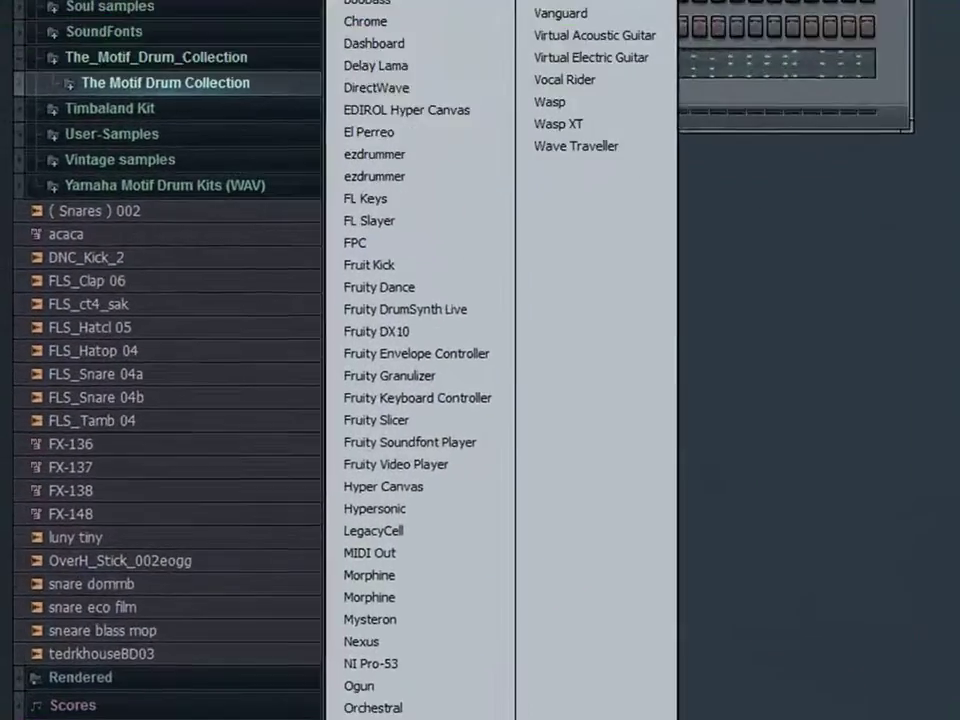
left_click(361, 641)
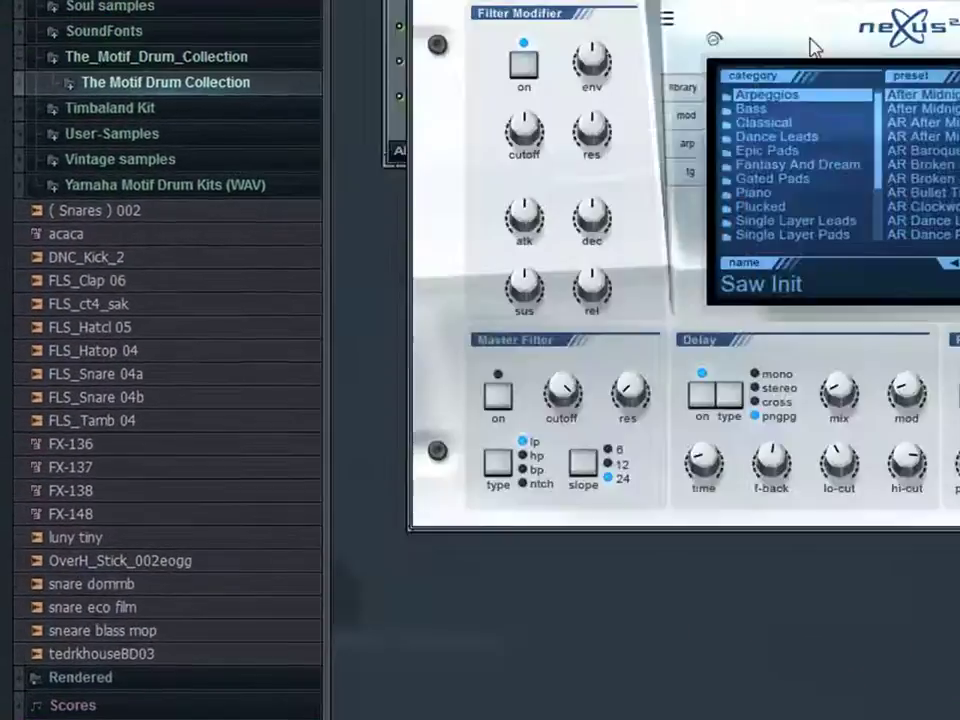
scroll(779, 157, "down", 1)
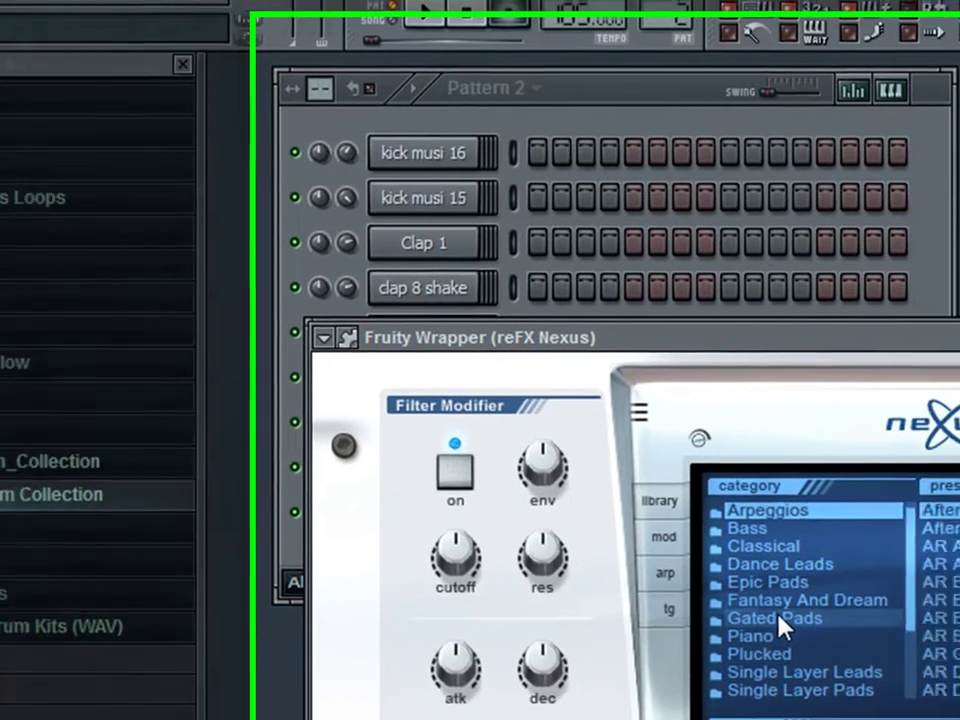
left_click(838, 624)
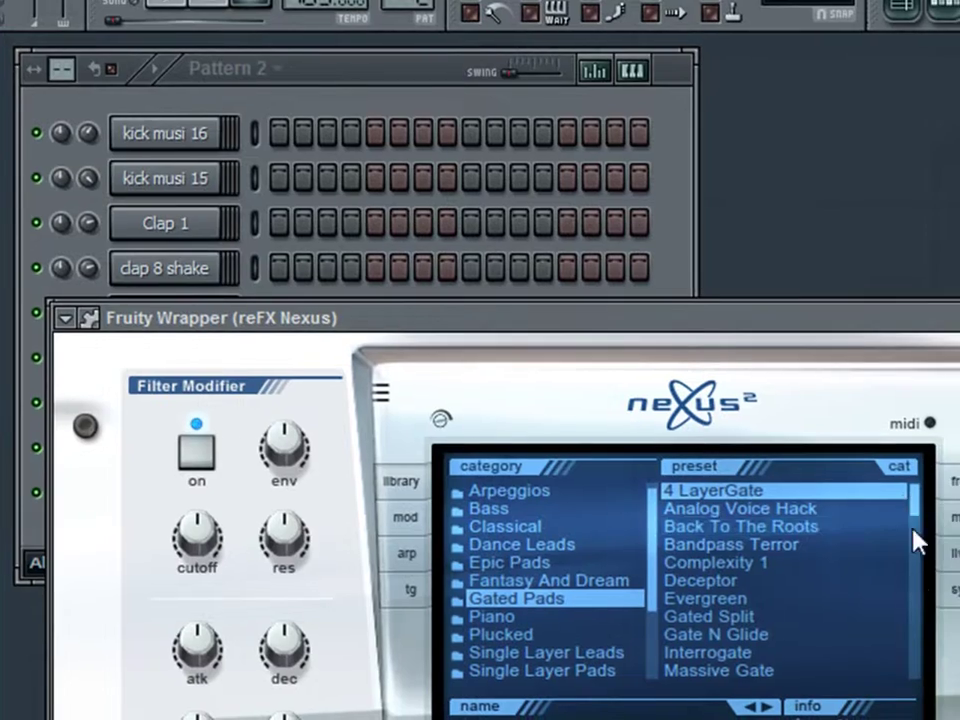
left_click_drag(910, 495, 906, 677)
left_click(780, 622)
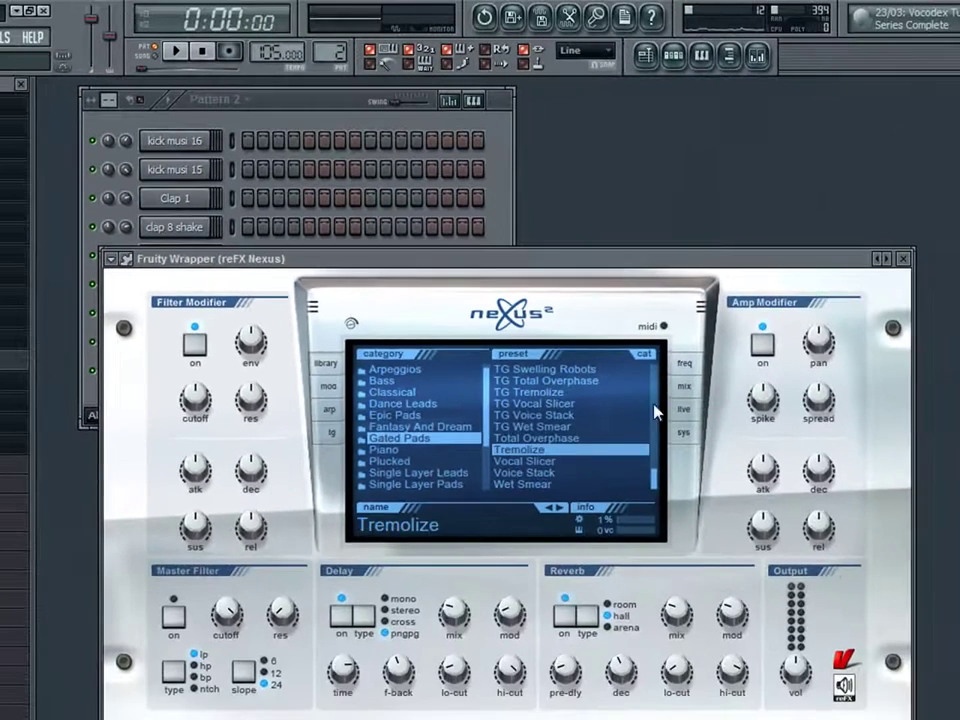
left_click(903, 258)
Copy the Orchestral channel's notes to the reFX Nexus channel in Pattern 2
right_click(192, 342)
mouse_move(315, 435)
left_click(343, 453)
right_click(212, 364)
mouse_move(274, 463)
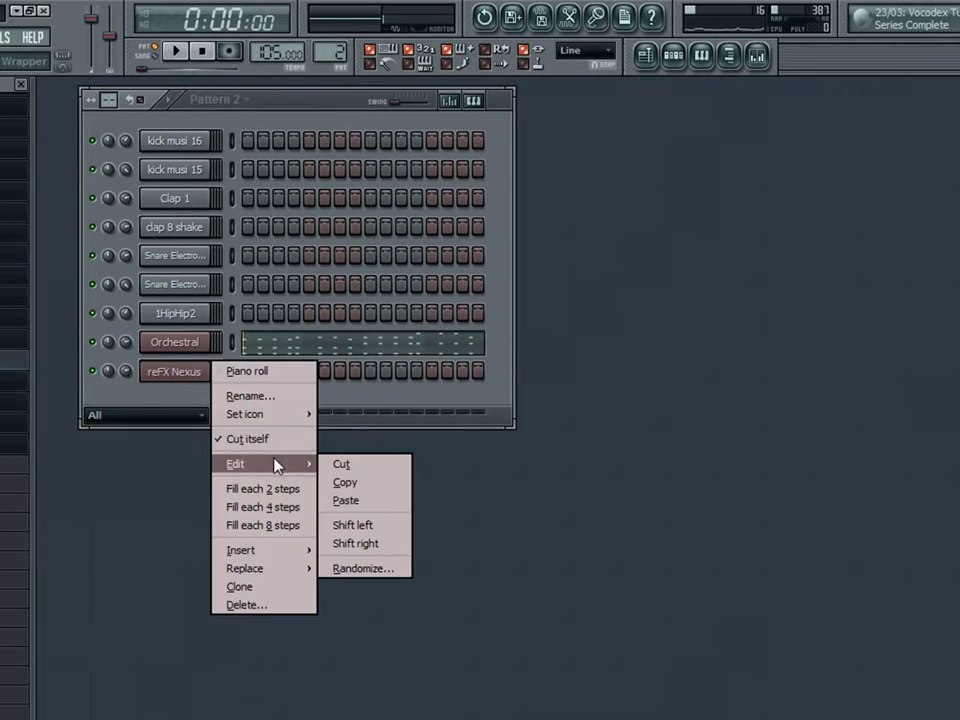
left_click(365, 497)
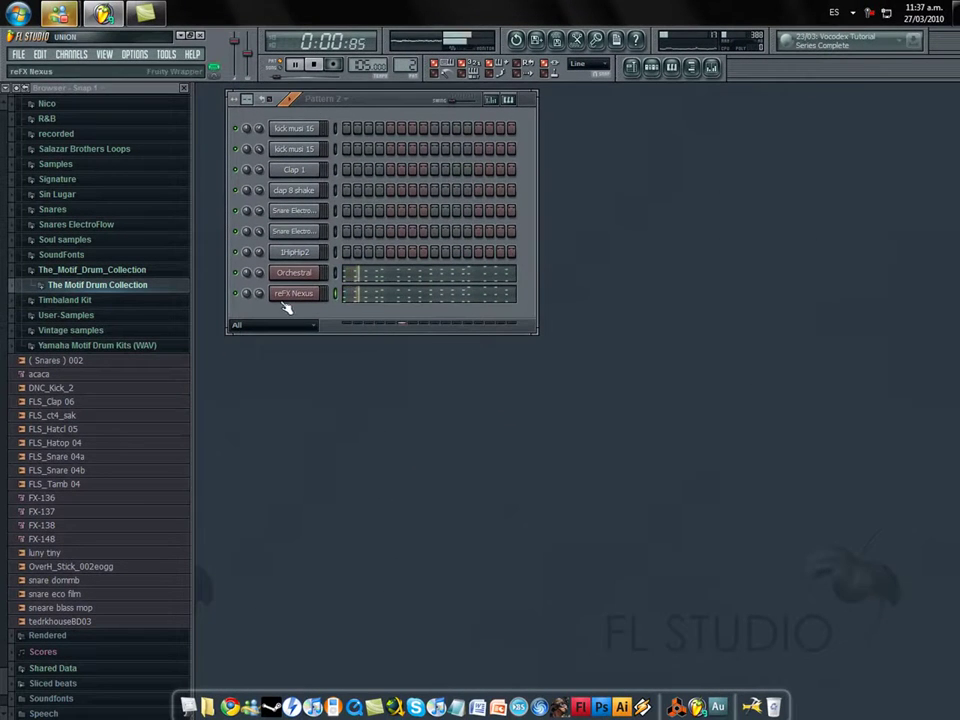
Shorten all the reFX Nexus notes in the piano roll and move them up one octave
left_click(369, 299)
left_click_drag(866, 510, 5, 142)
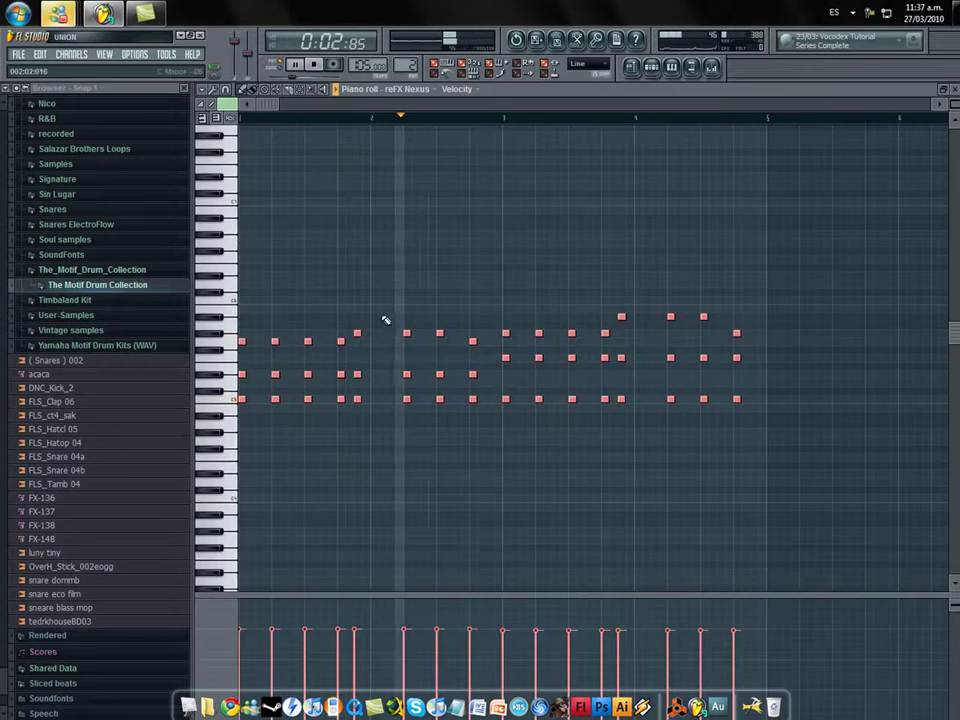
left_click_drag(362, 336, 356, 335)
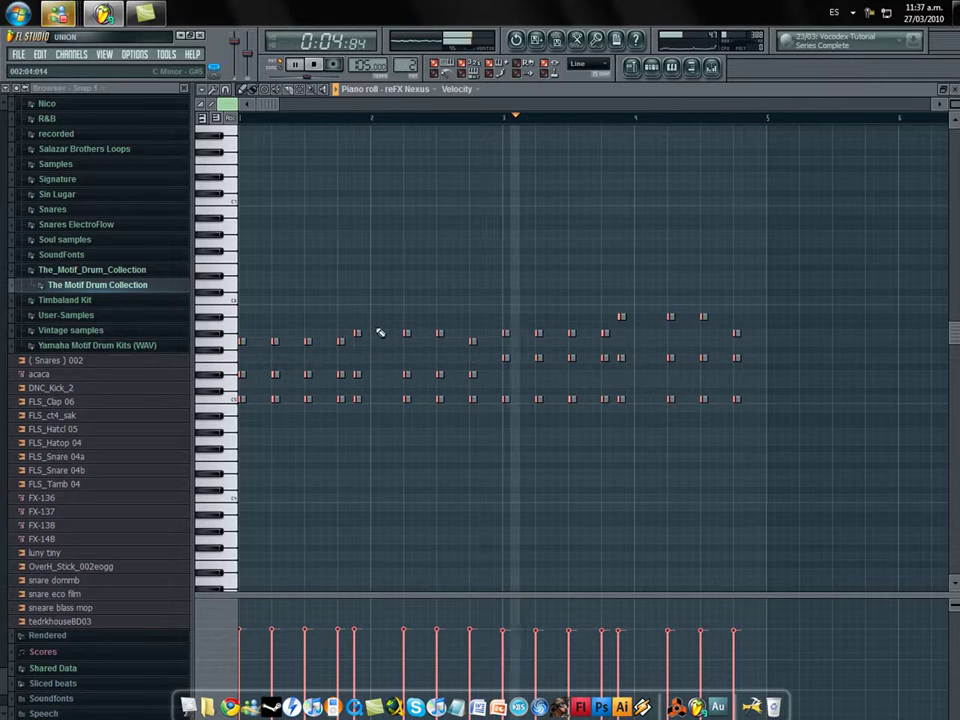
left_click_drag(806, 495, 231, 182)
left_click_drag(240, 405, 230, 298)
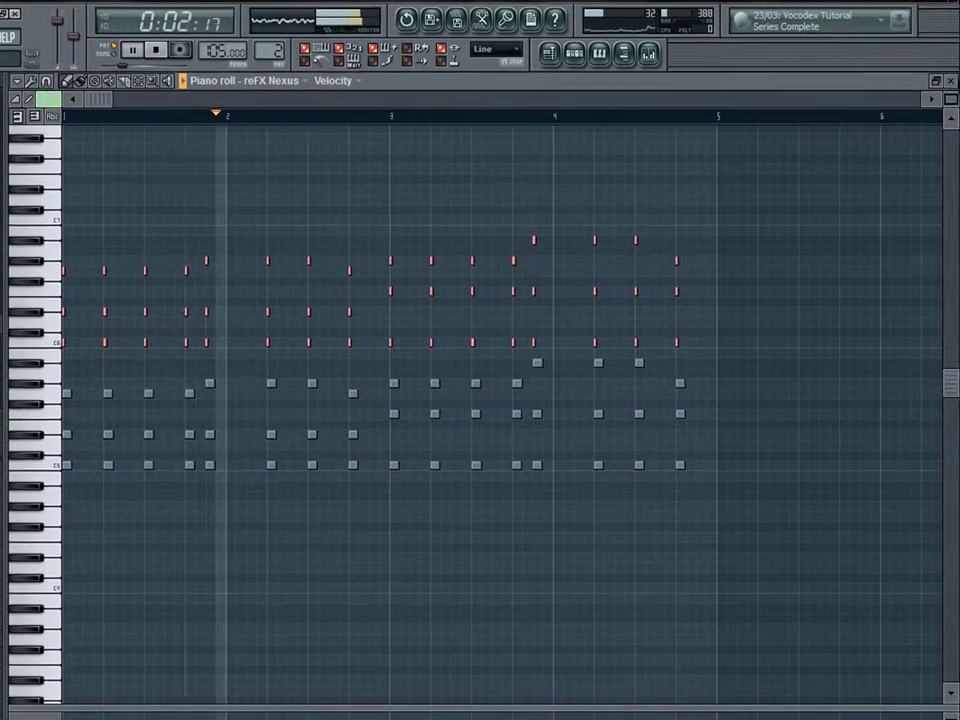
left_click(950, 80)
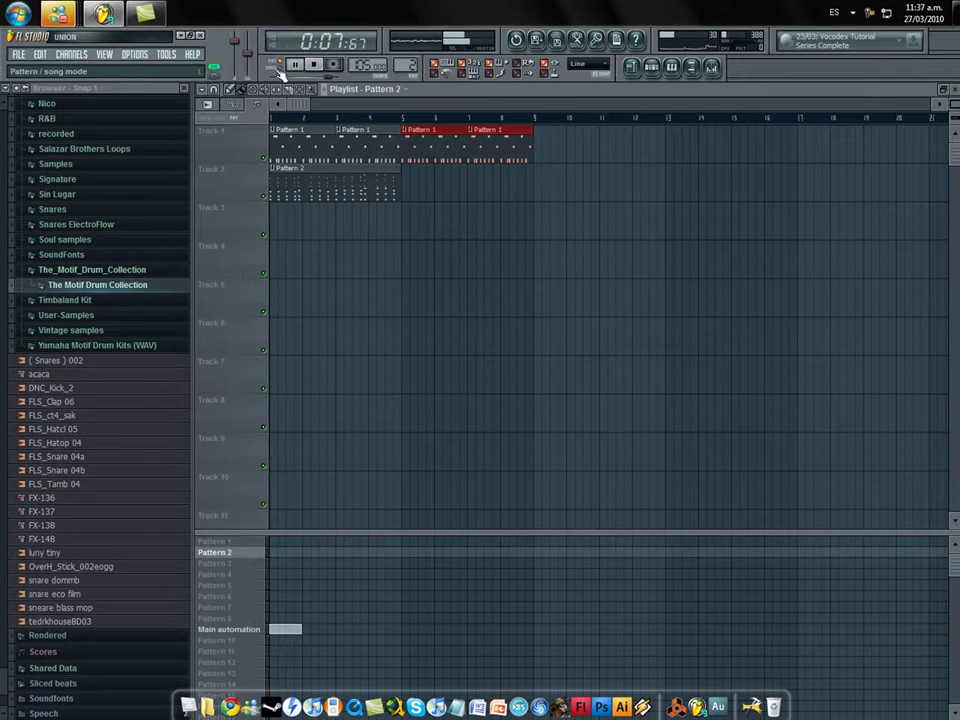
Place a second Pattern 2 clip on Track 2 at bar 5, and remove the block from the Main automation row
left_click(407, 193)
right_click(294, 629)
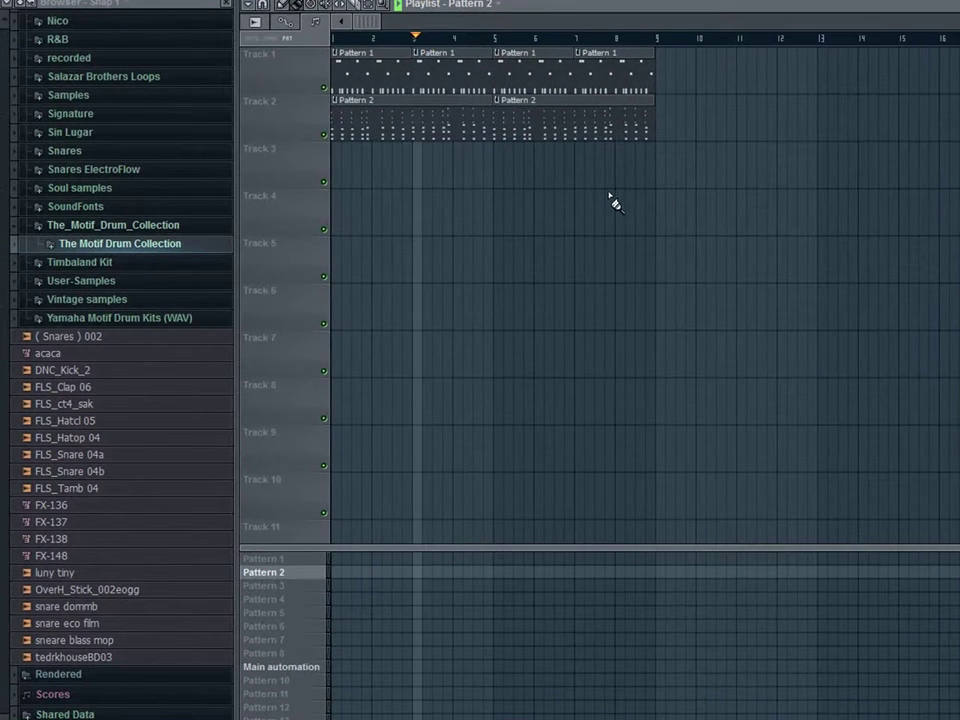
left_click_drag(597, 240, 267, 136)
left_click_drag(397, 80, 527, 92)
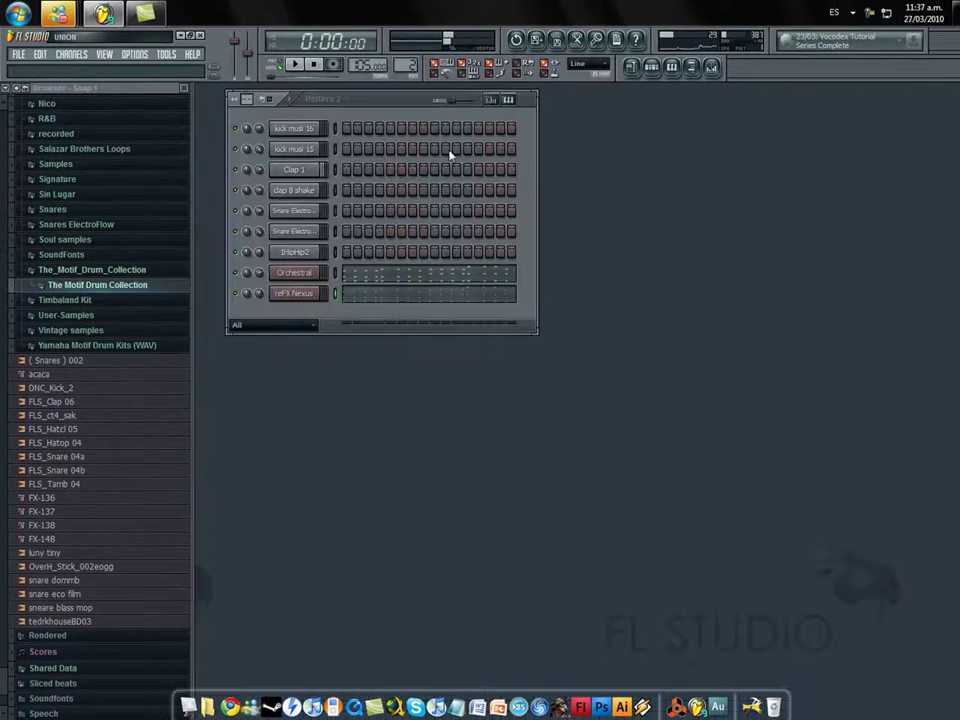
Insert another Nexus channel below reFX Nexus and load the Another World preset from the Dance Leads category
right_click(311, 299)
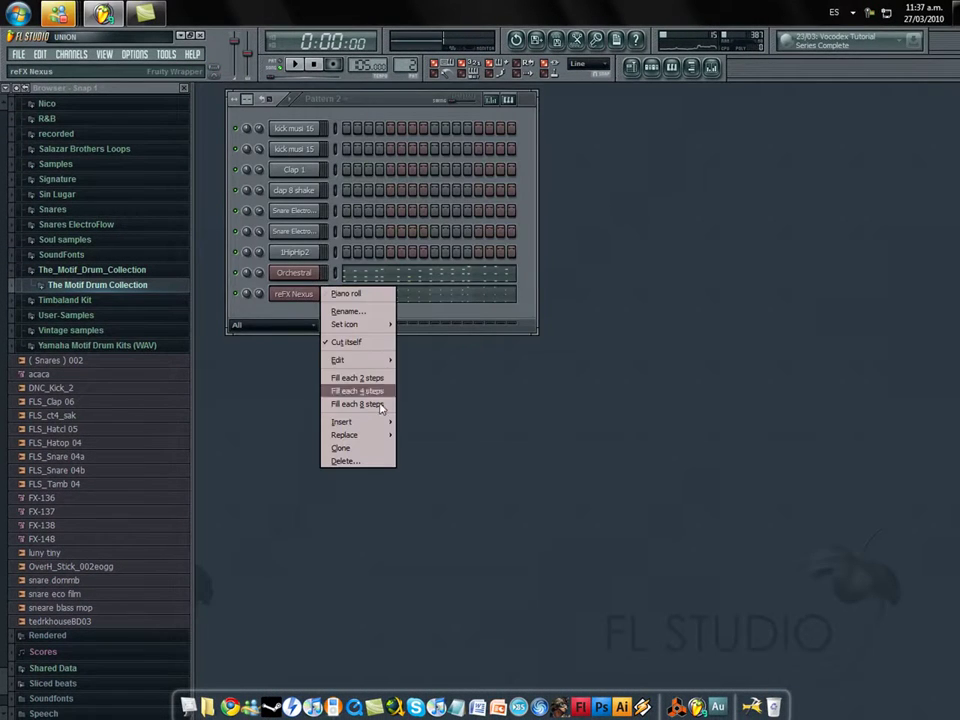
mouse_move(378, 426)
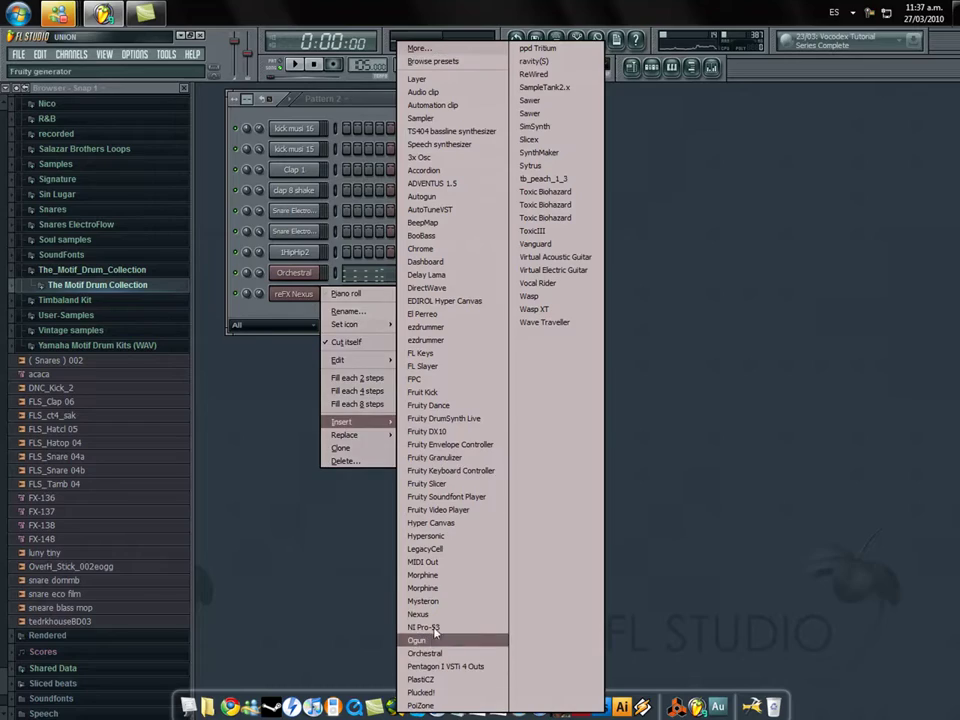
left_click(437, 476)
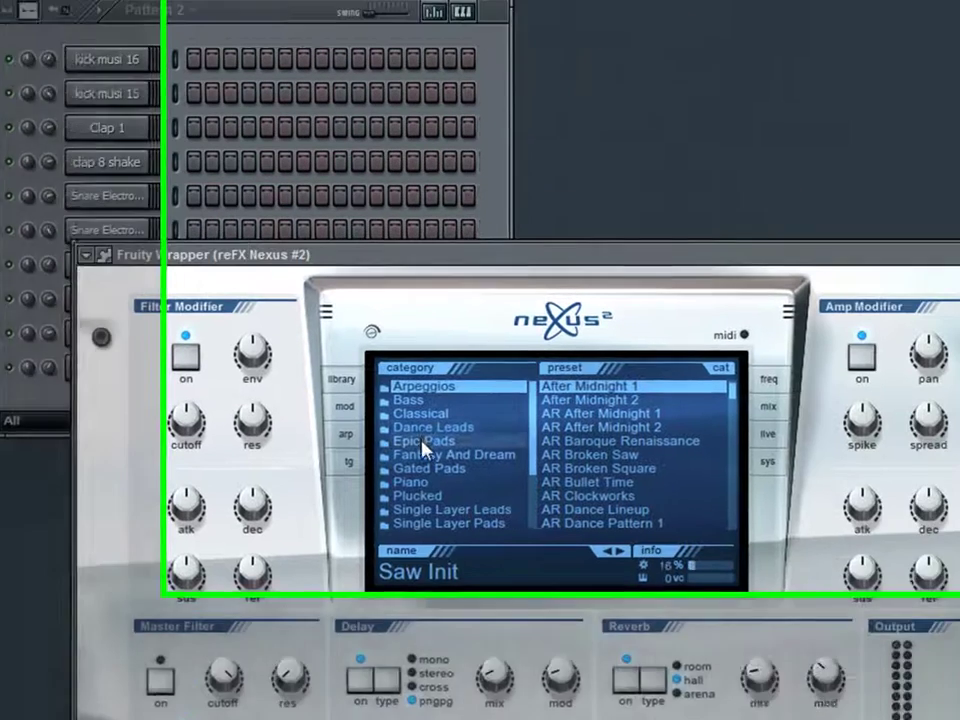
left_click(430, 428)
left_click(620, 414)
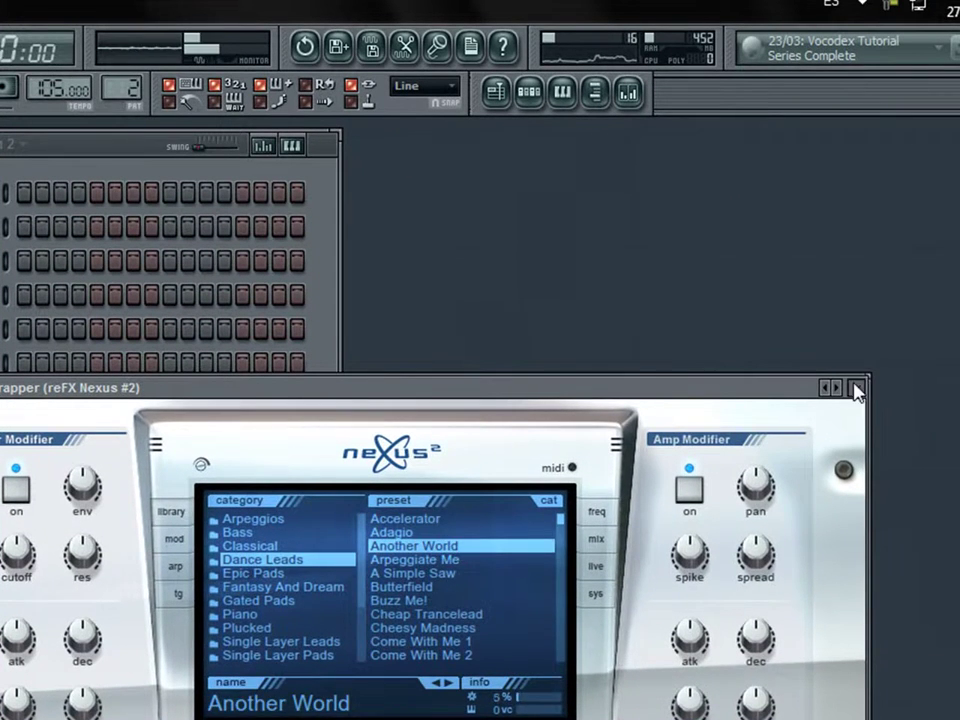
left_click(857, 388)
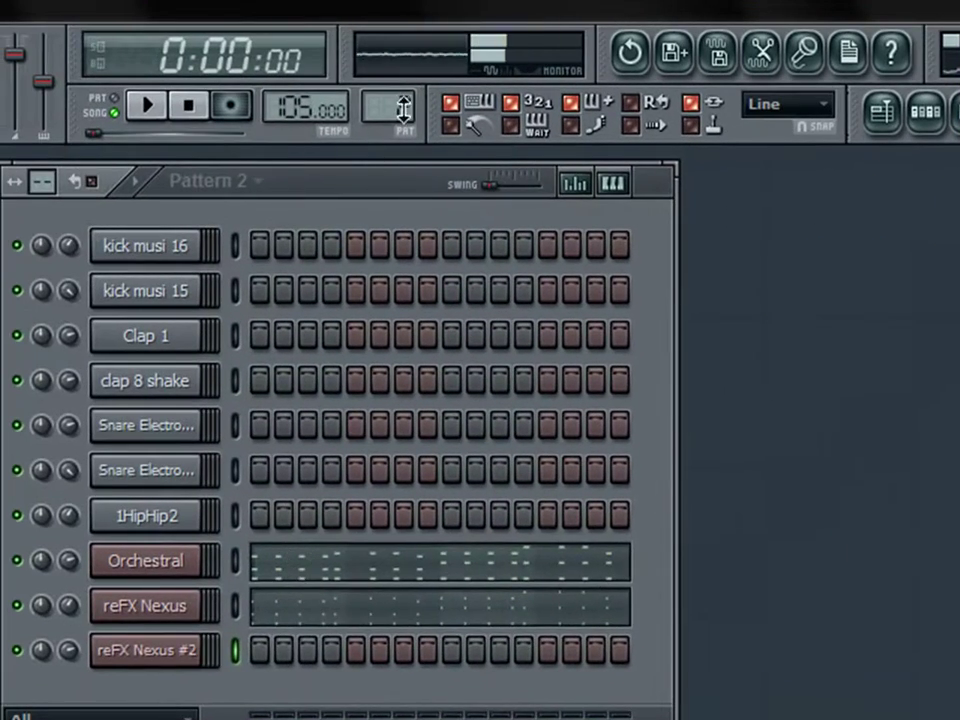
Switch to Pattern 3, and play the arrangement with all the playlist clips selected
scroll(403, 108, "up", 1)
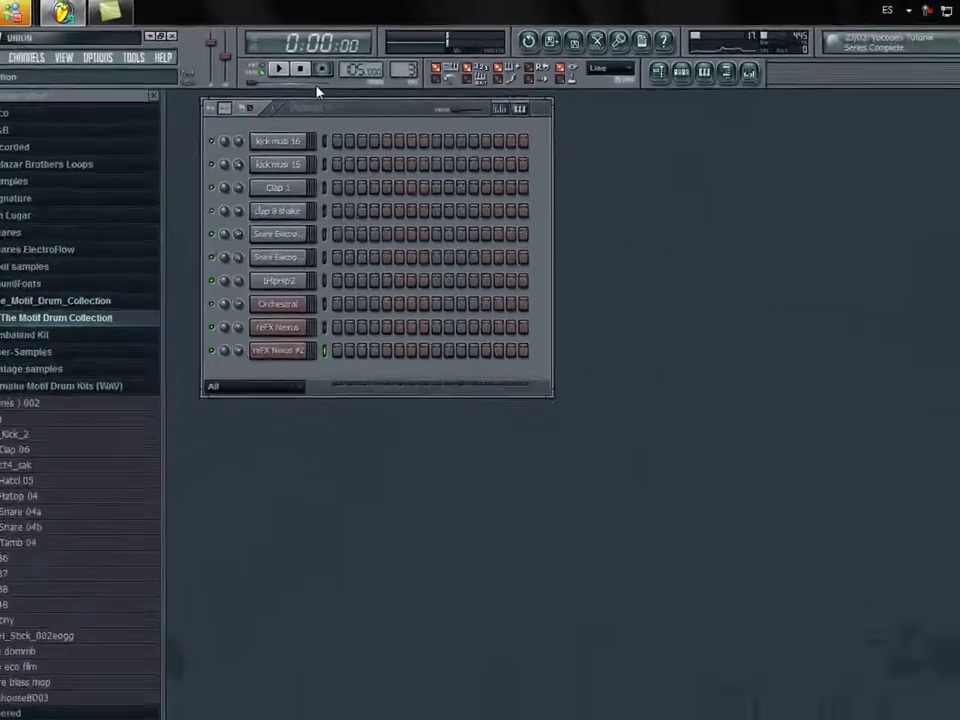
key("space")
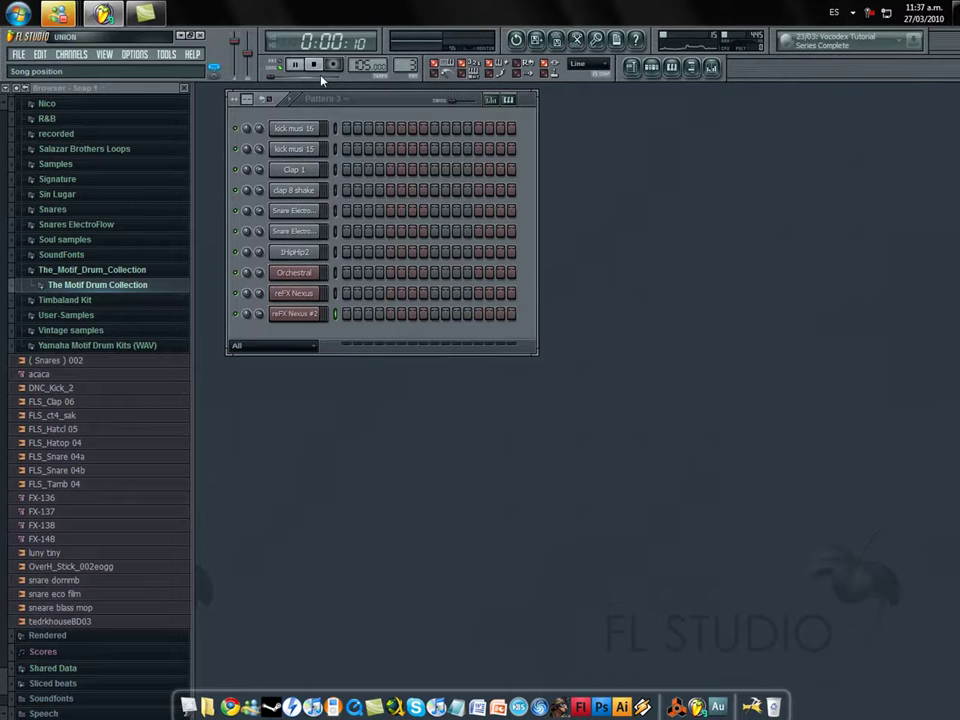
left_click(632, 67)
left_click_drag(418, 148, 190, 144)
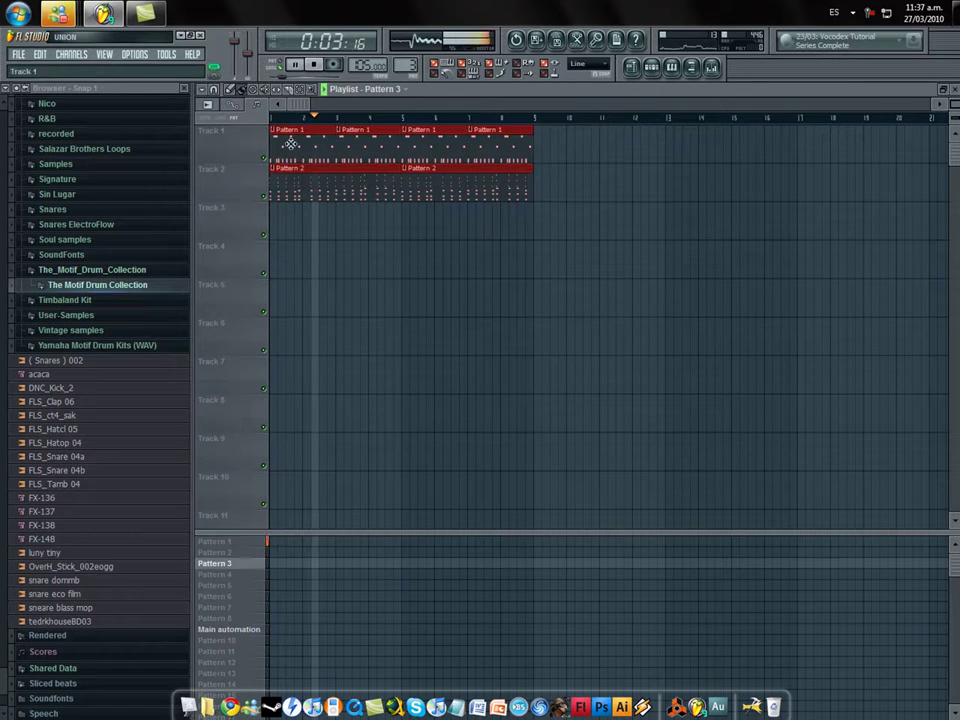
left_click(955, 90)
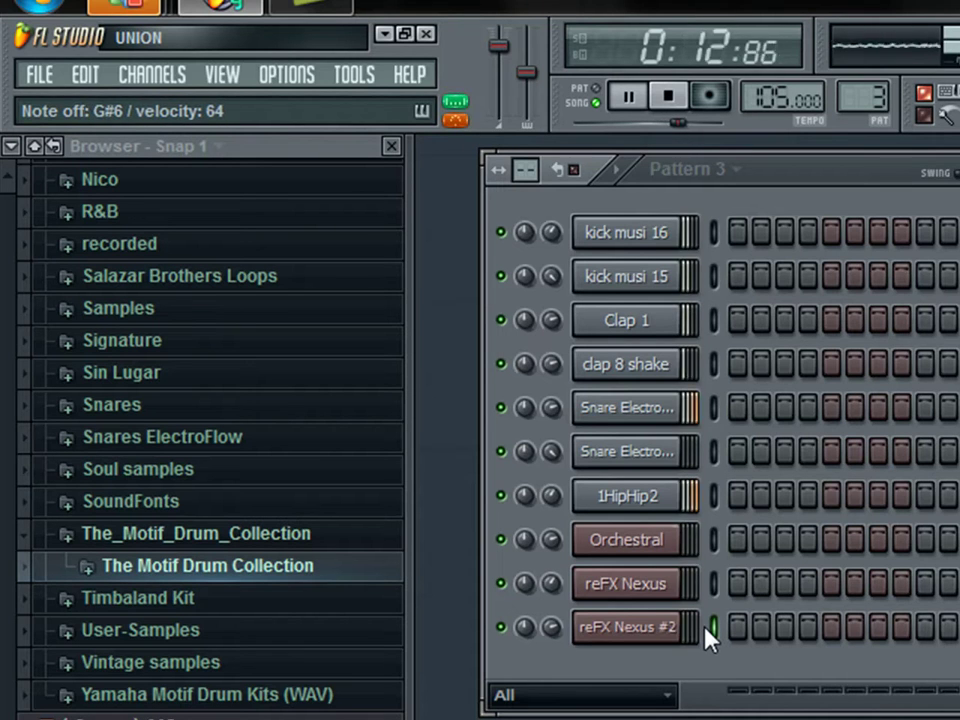
Record a lead melody for the reFX Nexus #2 channel into Pattern 3 over the playing arrangement
key("space")
left_click(709, 95)
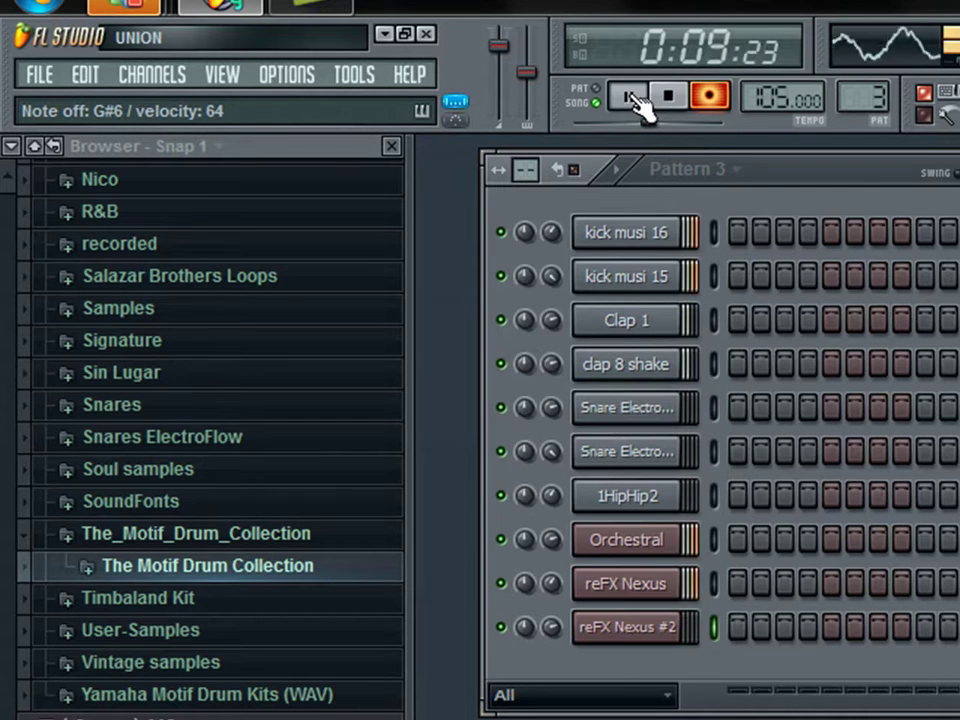
left_click(636, 98)
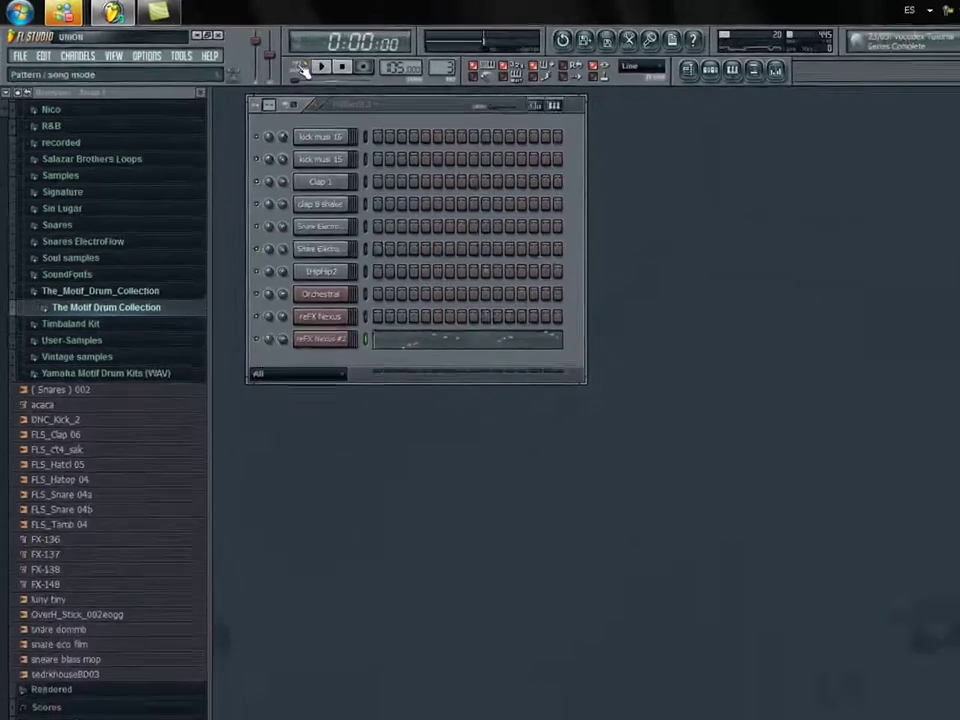
Play Pattern 3, align the recorded reFX Nexus #2 notes to the grid, and raise all their velocities to maximum
left_click(320, 67)
left_click(433, 341)
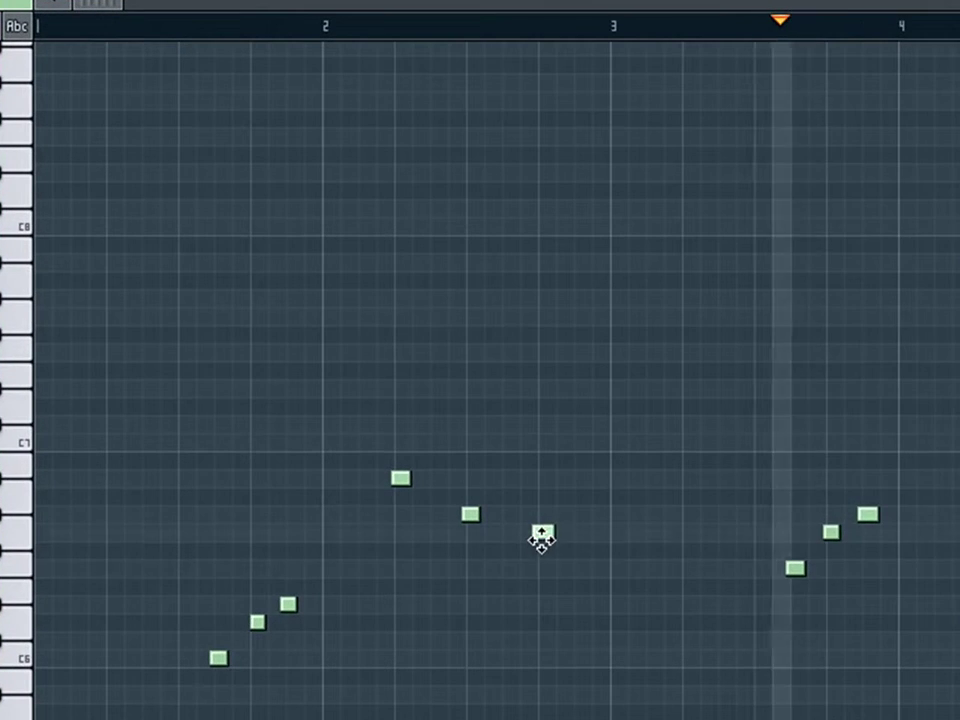
left_click_drag(908, 647, 788, 518)
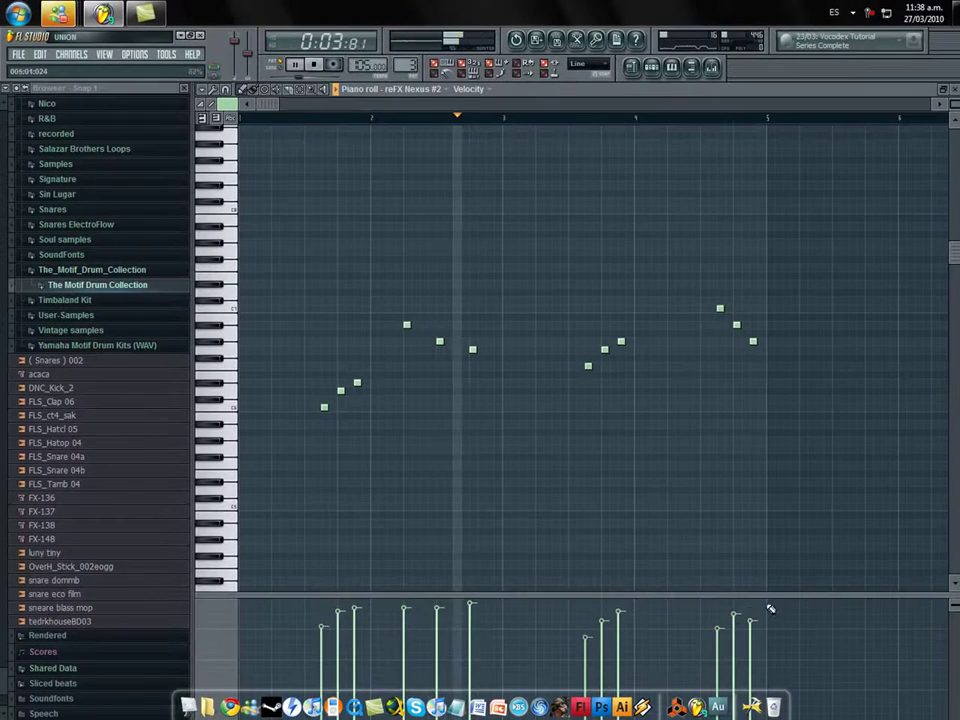
left_click_drag(771, 608, 174, 465)
left_click(955, 90)
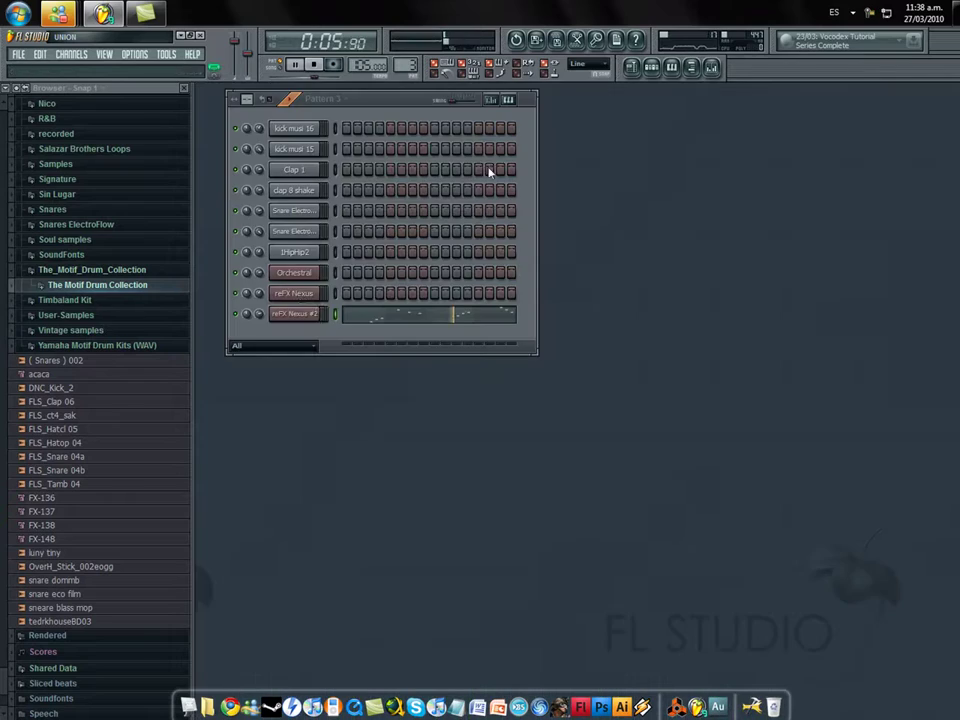
Raise the Amp Modifier attack of reFX Nexus #2 to about 31
left_click(308, 316)
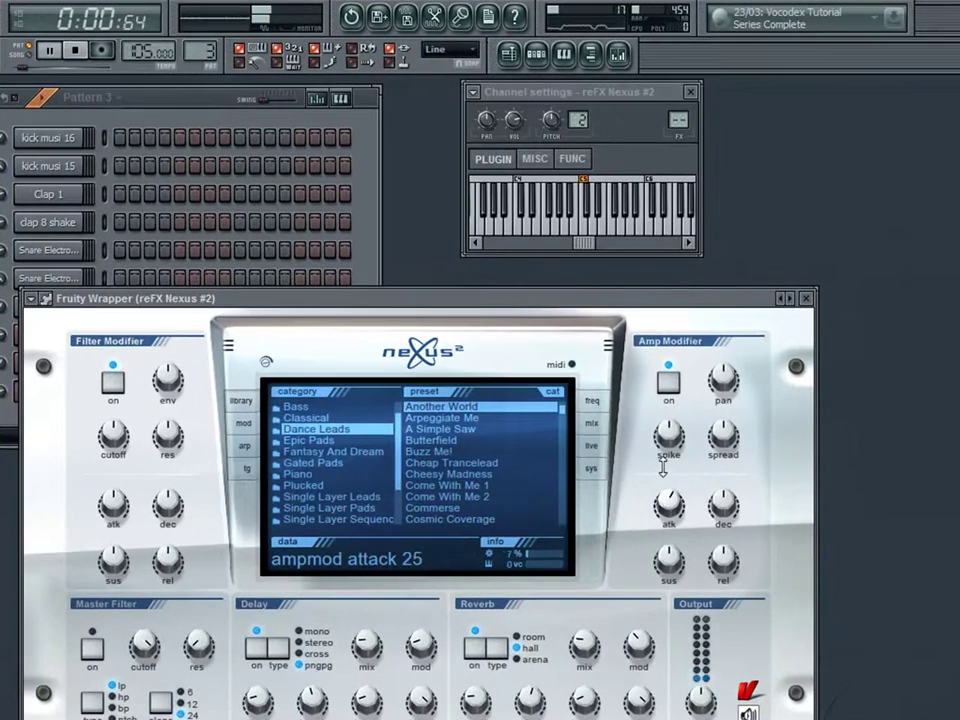
left_click_drag(663, 467, 668, 499)
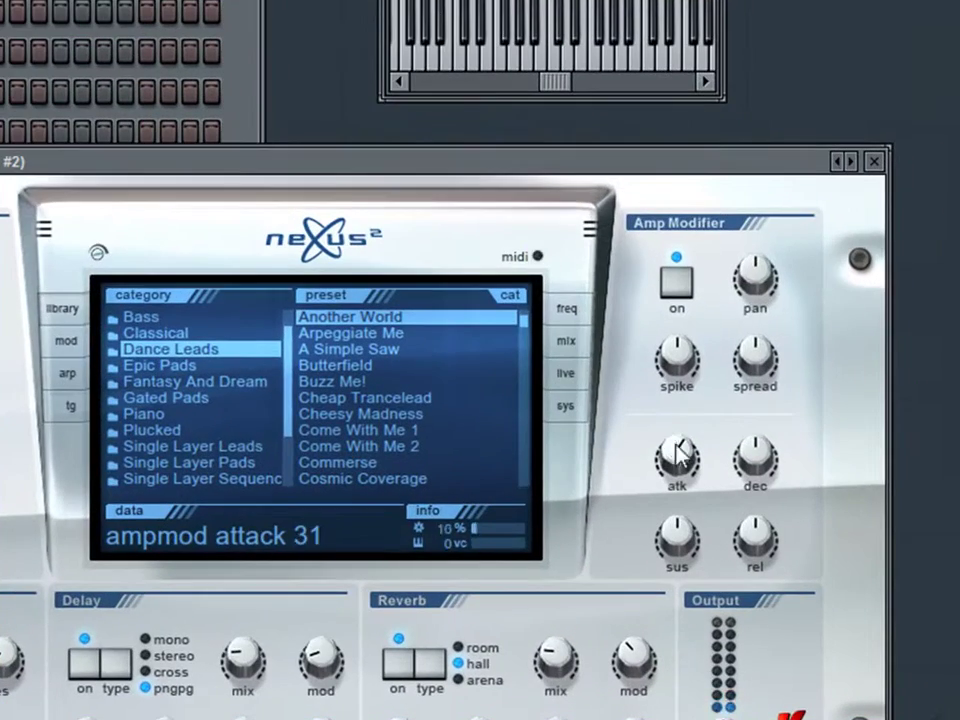
left_click_drag(675, 443, 675, 441)
left_click(876, 165)
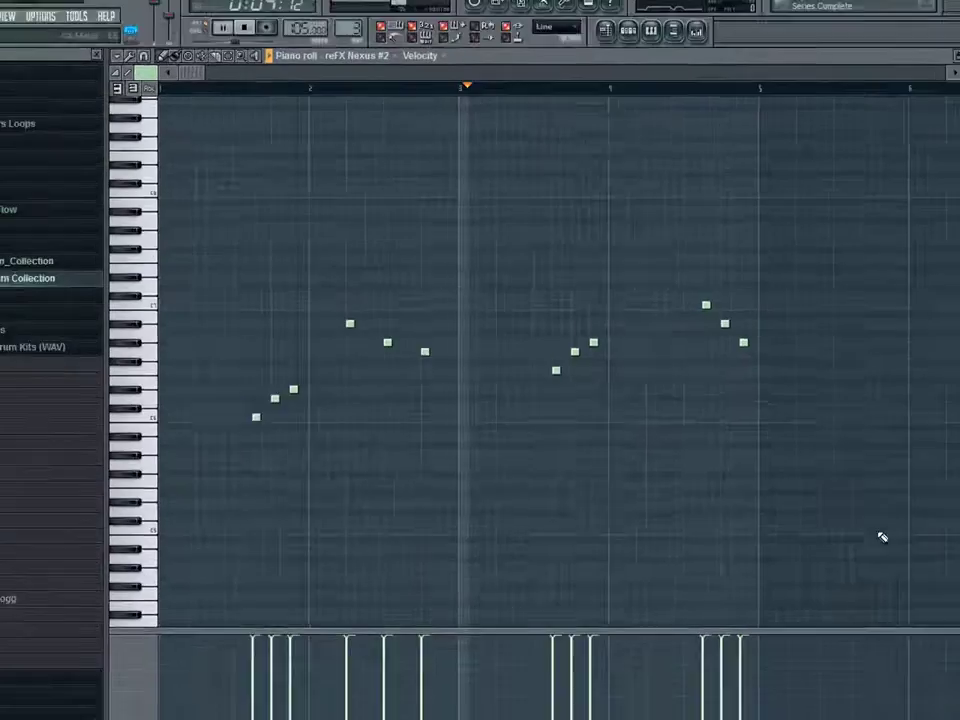
Lengthen the reFX Nexus #2 melody notes, and fine-tune the instrument's Amp Modifier attack
left_click_drag(410, 325, 416, 327)
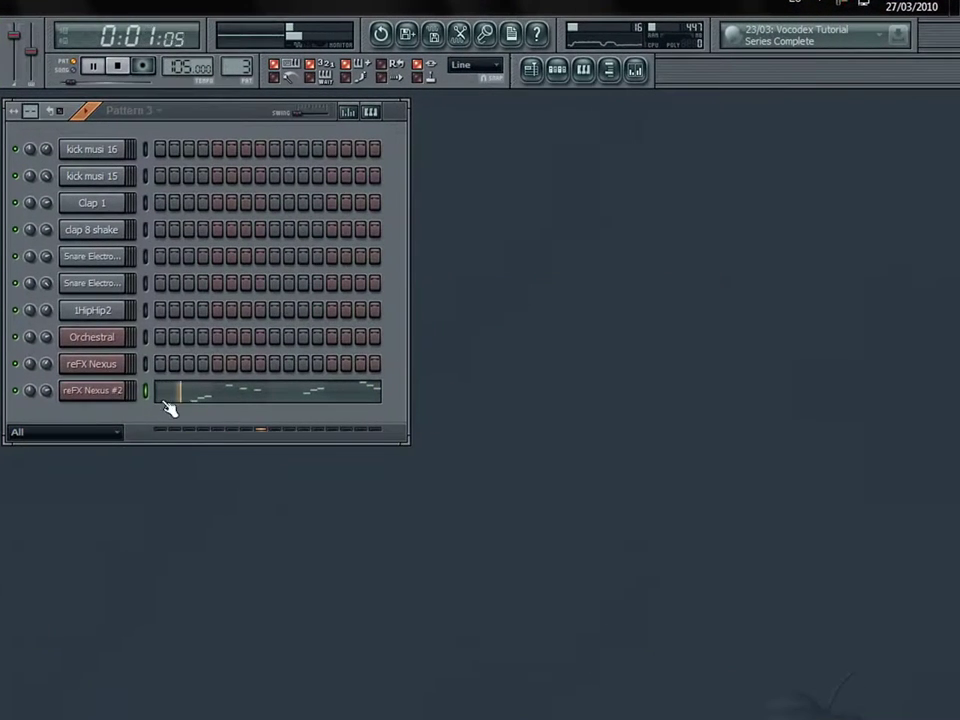
left_click(110, 391)
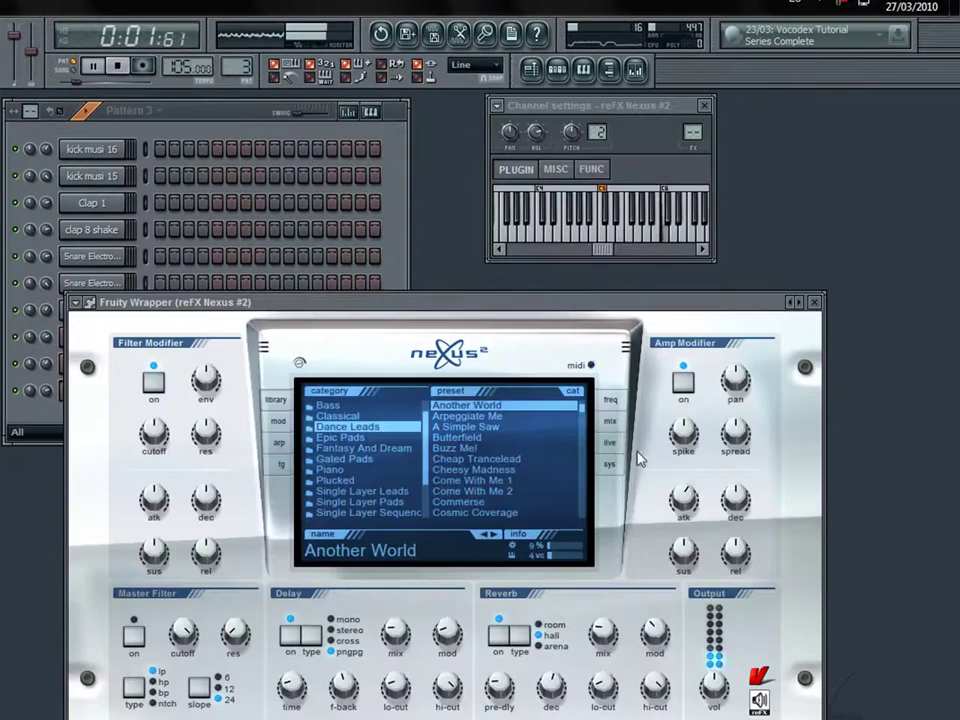
mouse_move(687, 495)
left_mouse_down()
mouse_move(686, 474)
mouse_move(685, 486)
left_mouse_up()
left_click(814, 301)
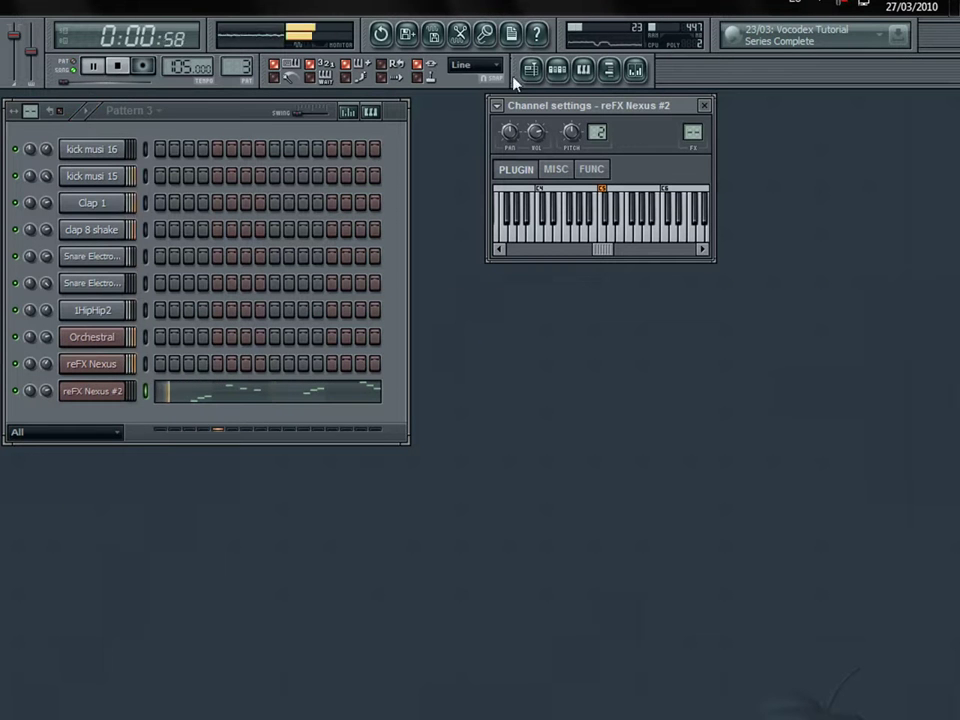
Repeat Pattern 3 at bar 5 on Track 3 of the playlist, and select all the arranged clips
left_click(532, 70)
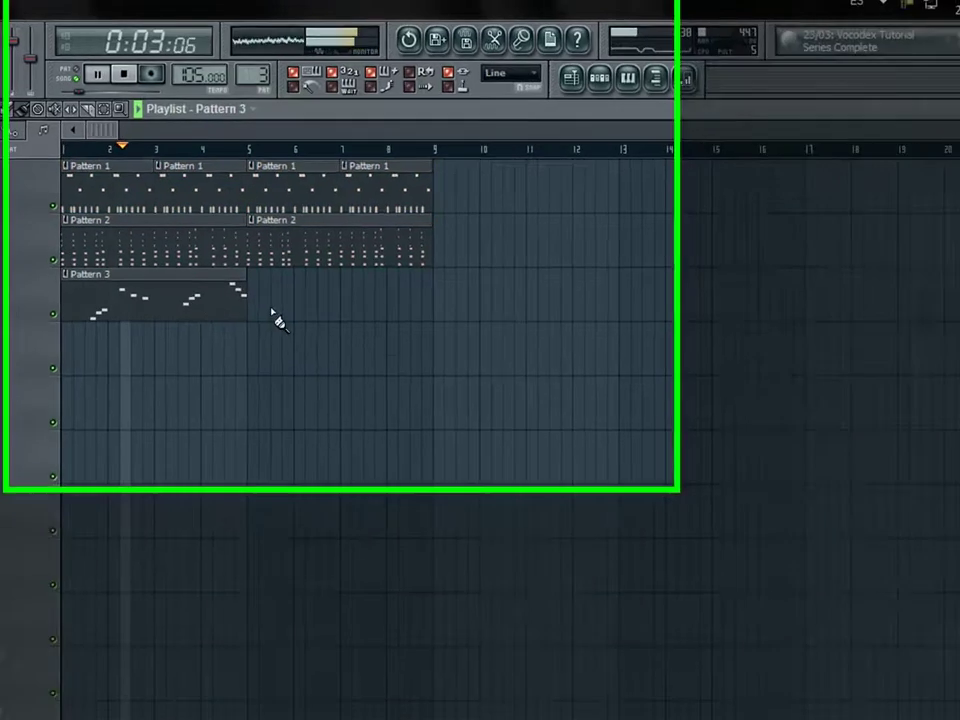
left_click(305, 276)
left_click_drag(435, 430, 413, 433)
left_click_drag(780, 655, 112, 265)
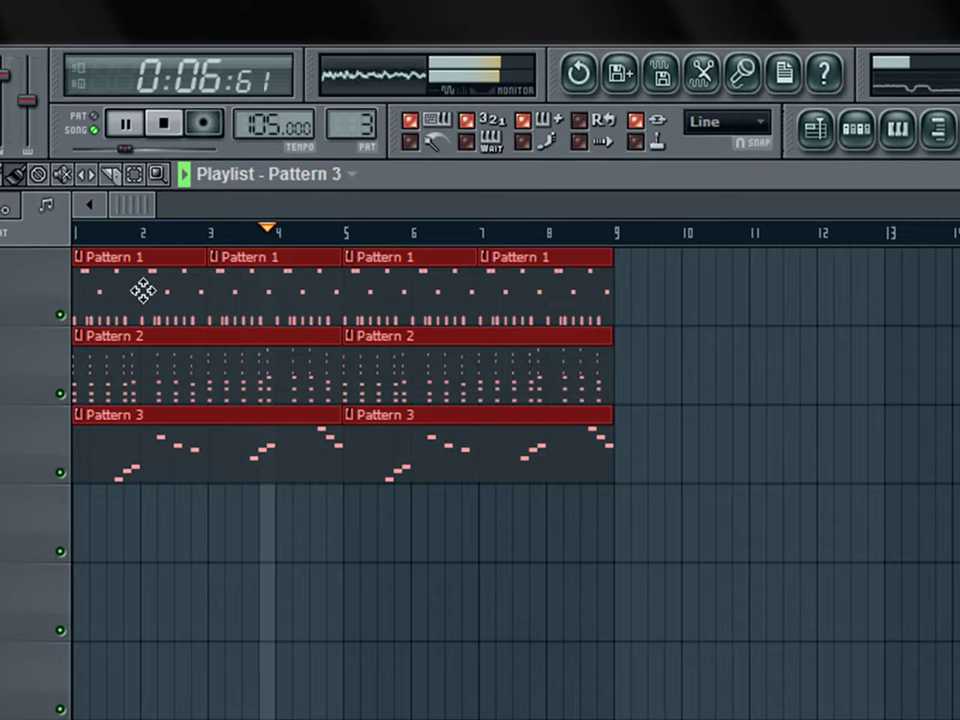
key("space")
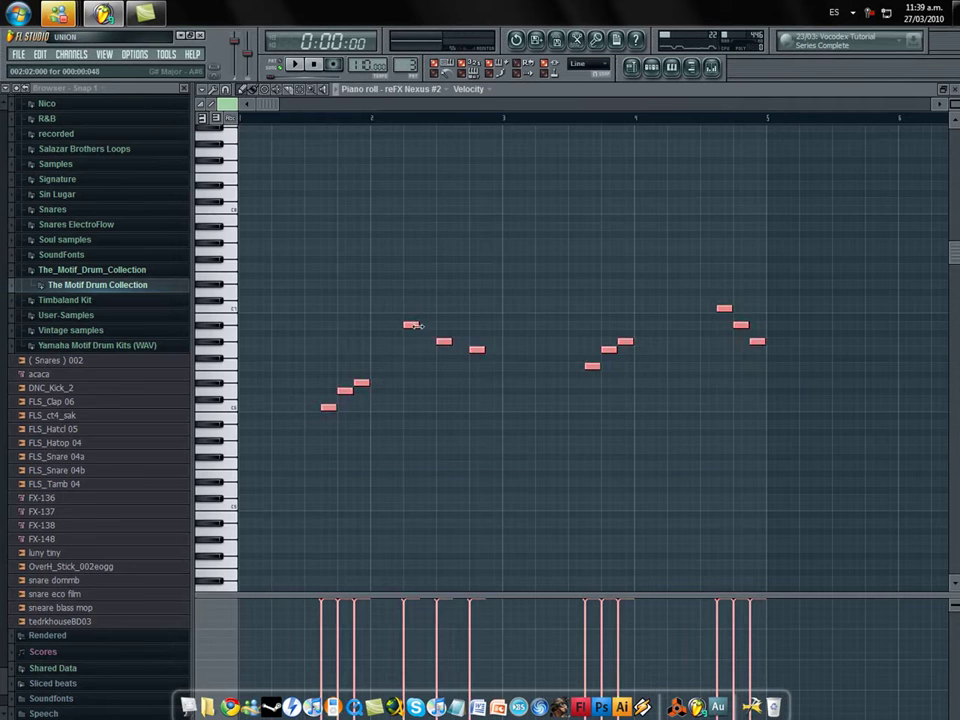
Set the tempo to 107 BPM and shorten the reFX Nexus #2 melody notes
key("space")
left_click(955, 90)
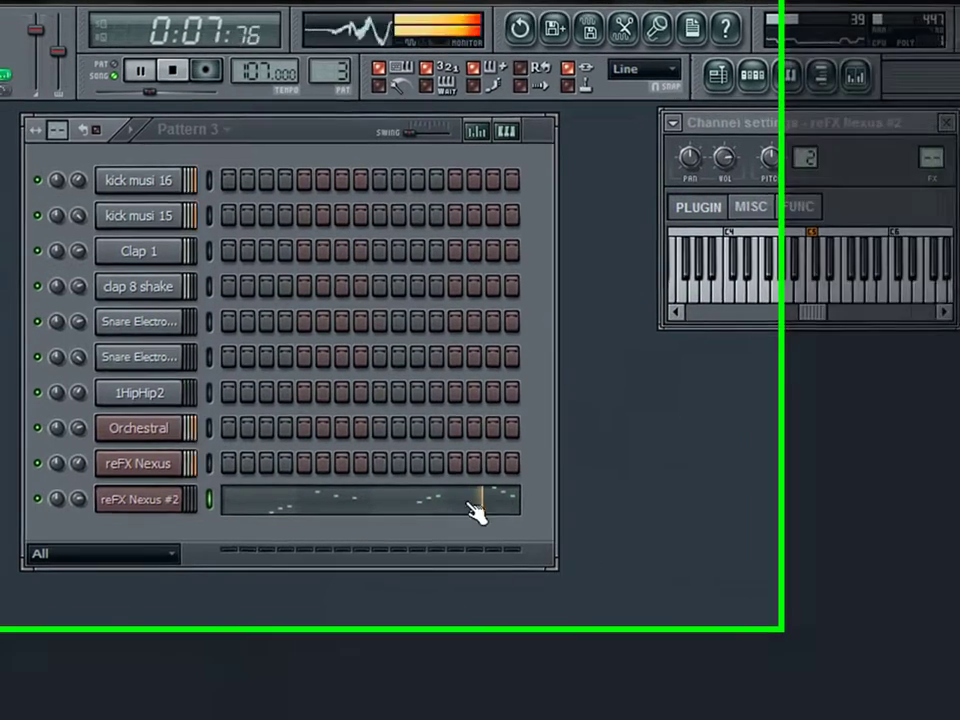
left_click(457, 491)
Raise the last melody note before bar 4 by two semitones, and play the song to hear the edit
key("space")
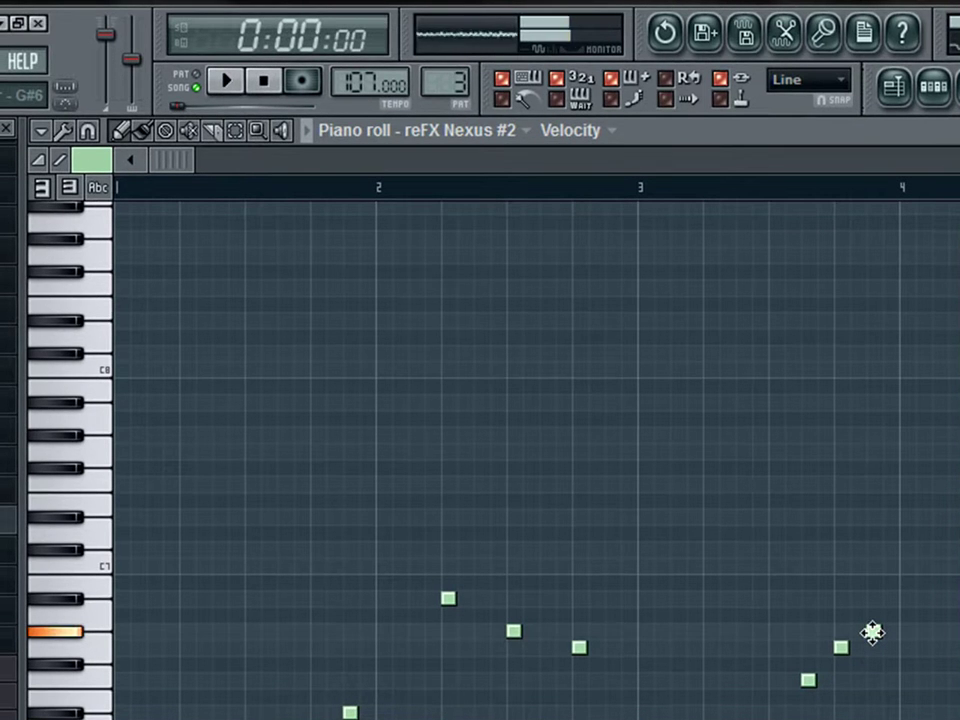
key("space")
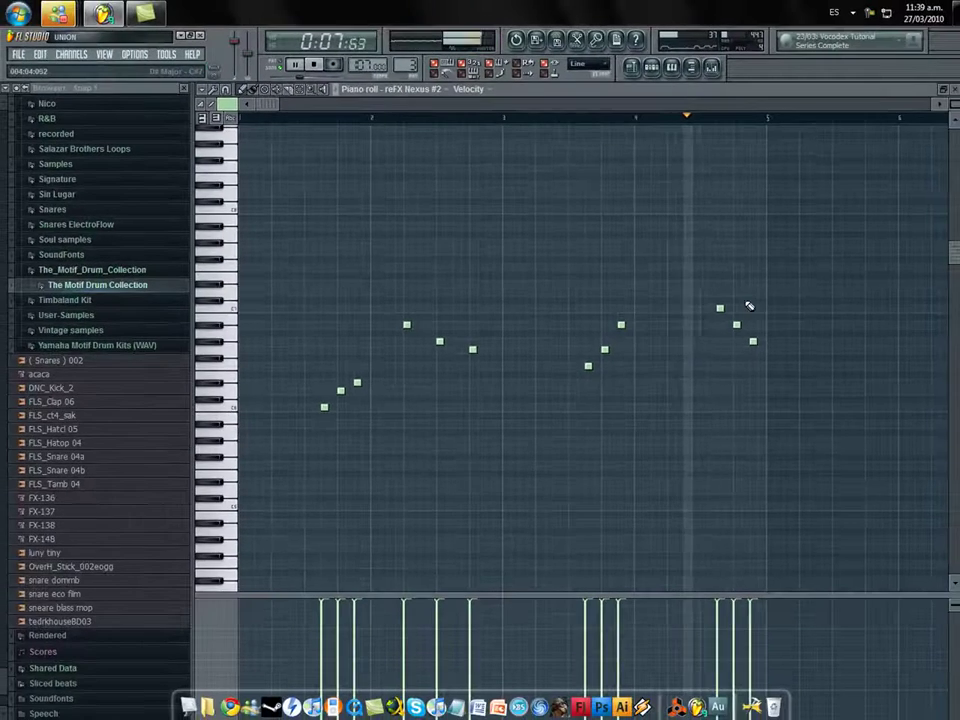
left_click(954, 90)
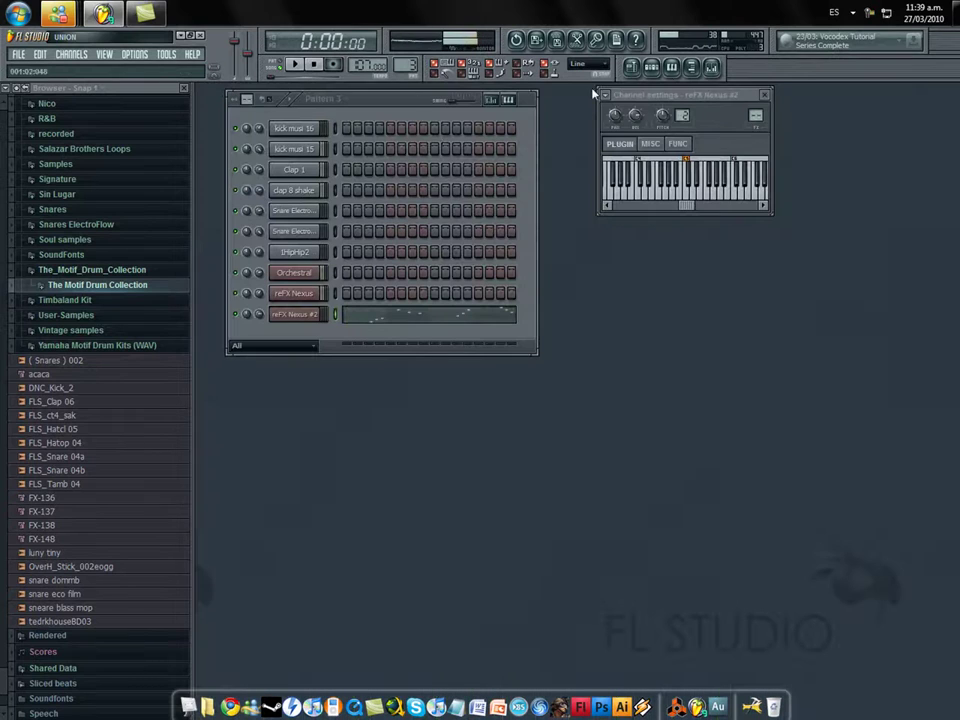
Add another Nexus channel and load its Adagio preset from the Dance Leads category
right_click(318, 310)
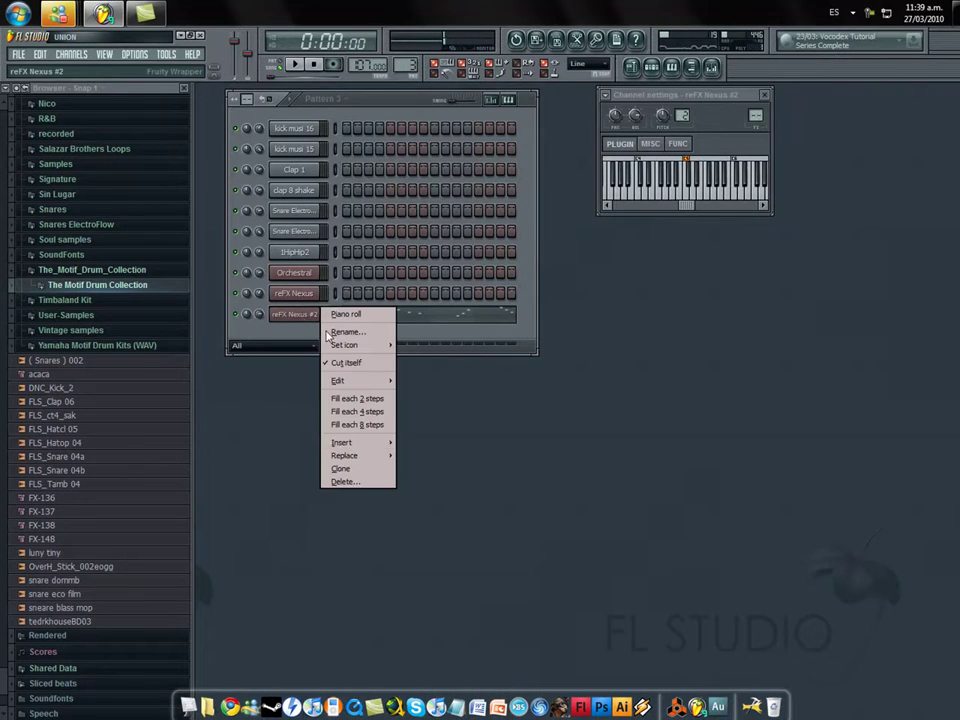
mouse_move(341, 443)
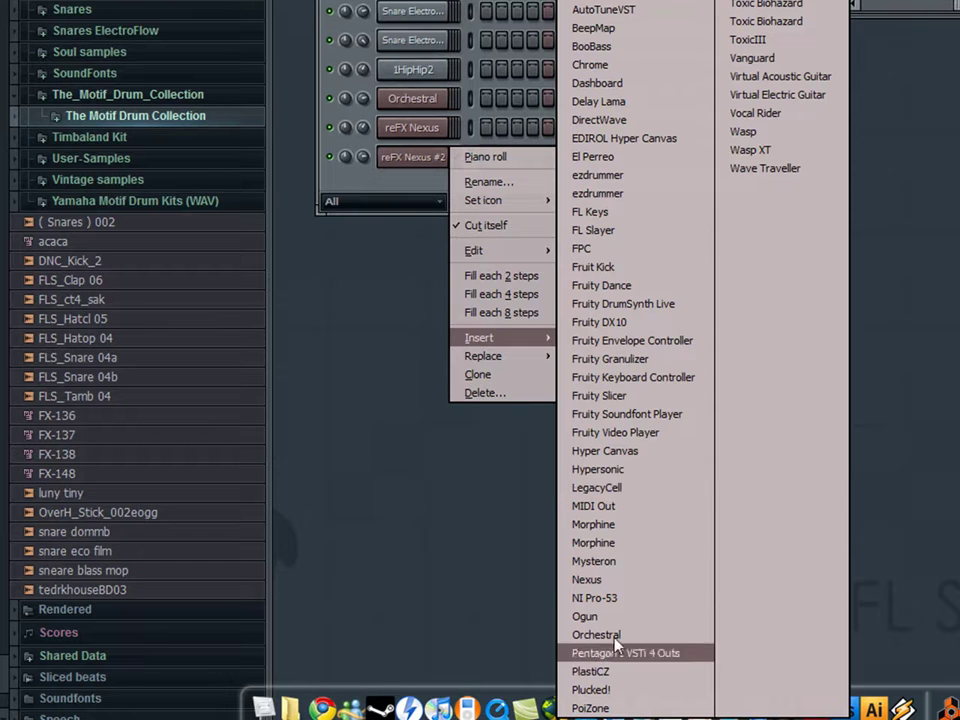
left_click(602, 582)
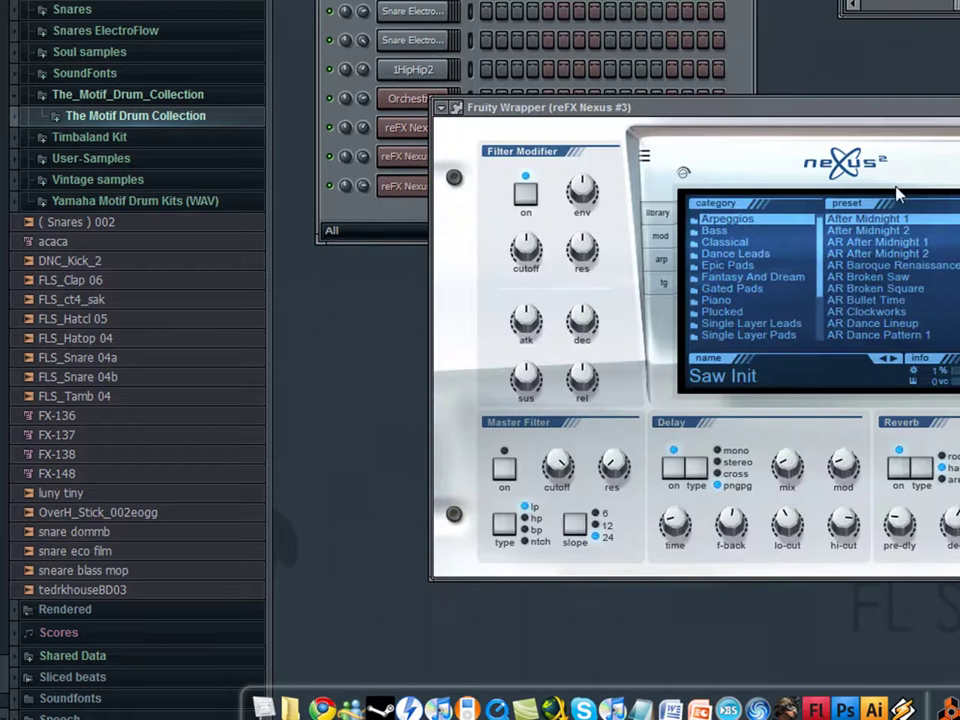
left_click(735, 254)
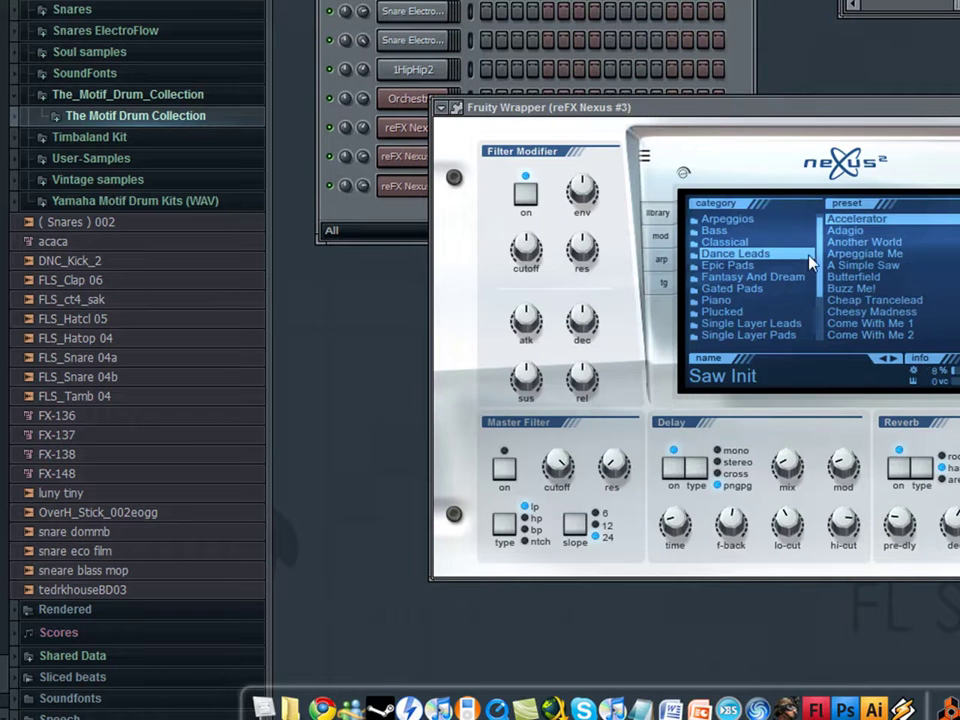
left_click(873, 232)
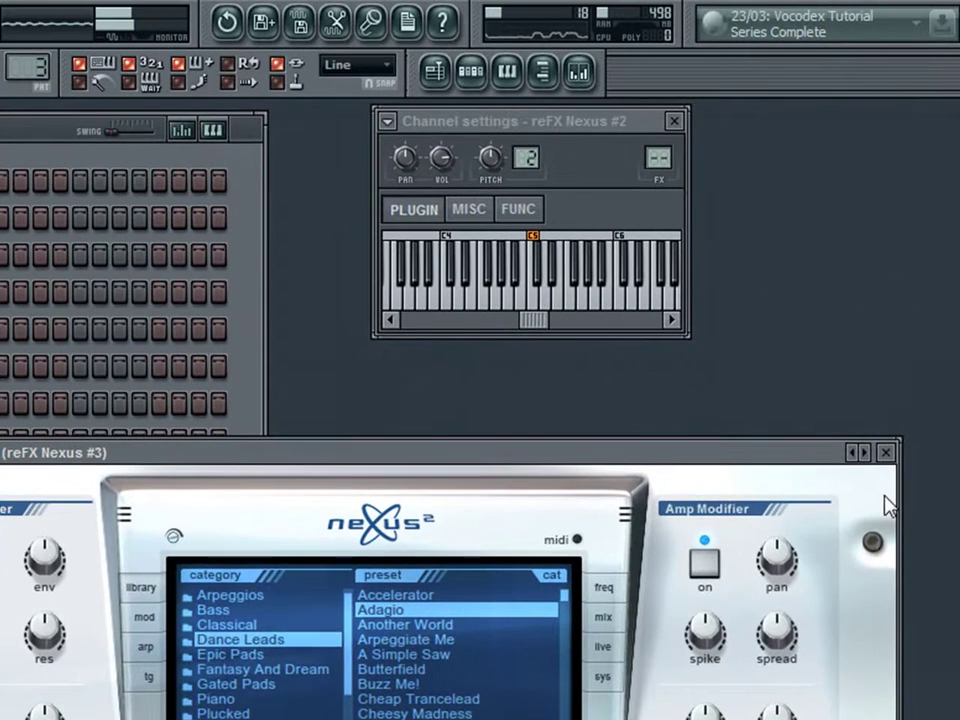
left_click(887, 453)
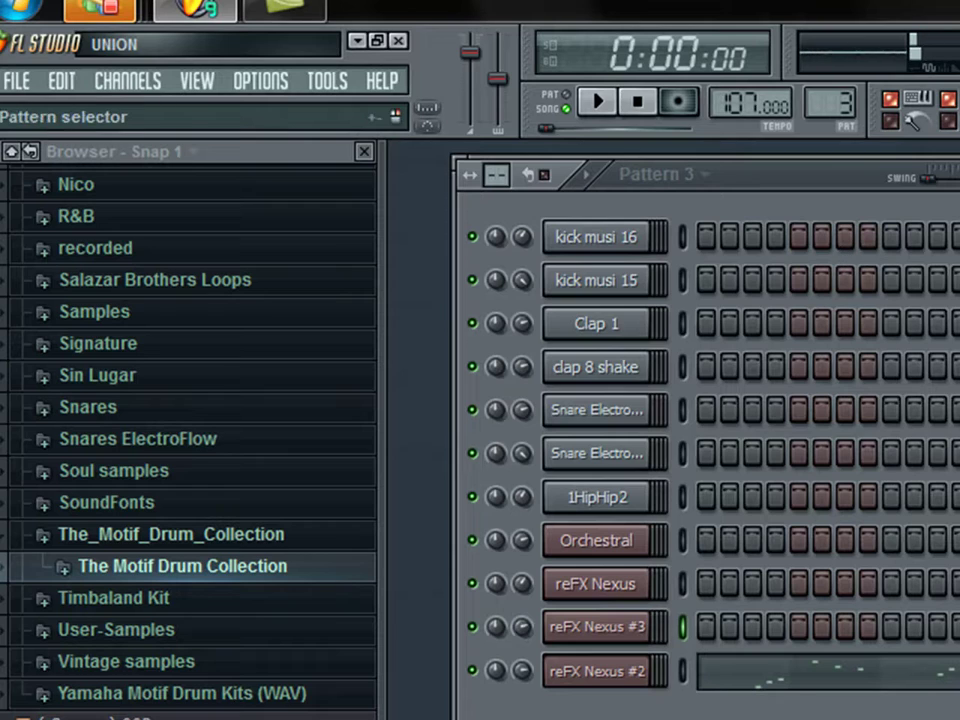
Record a melody for the reFX Nexus #3 channel into Pattern 4 over the playing arrangement
left_click_drag(820, 104, 820, 95)
left_click(679, 102)
left_click(598, 102)
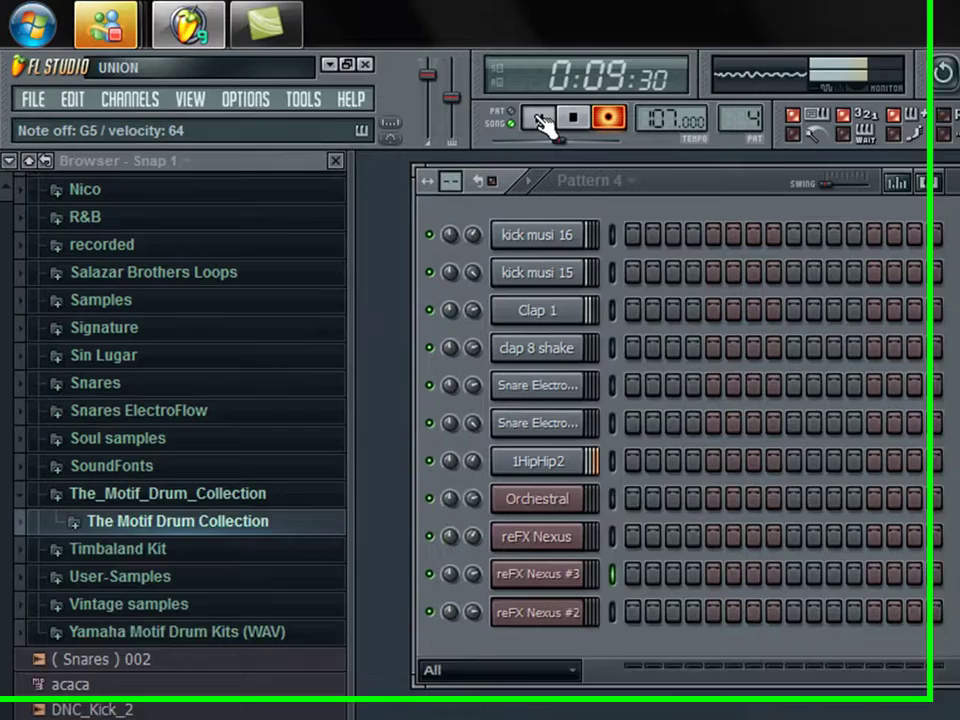
left_click(296, 65)
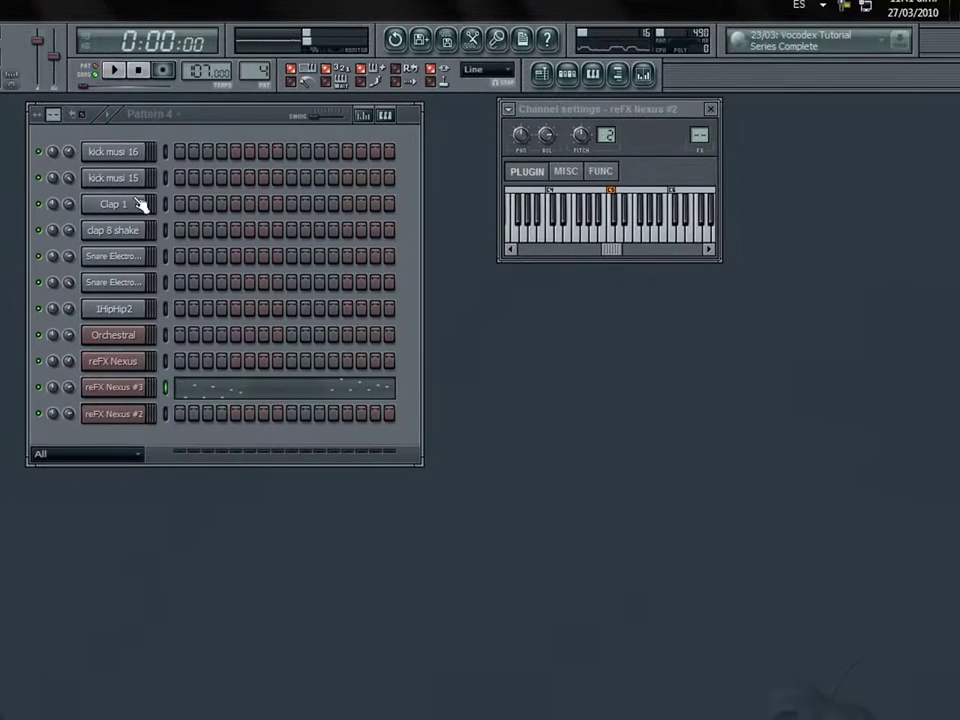
Place Pattern 4 at bars 2 and 6 on Track 4, and move the whole arrangement to start at bar 9
left_click(541, 73)
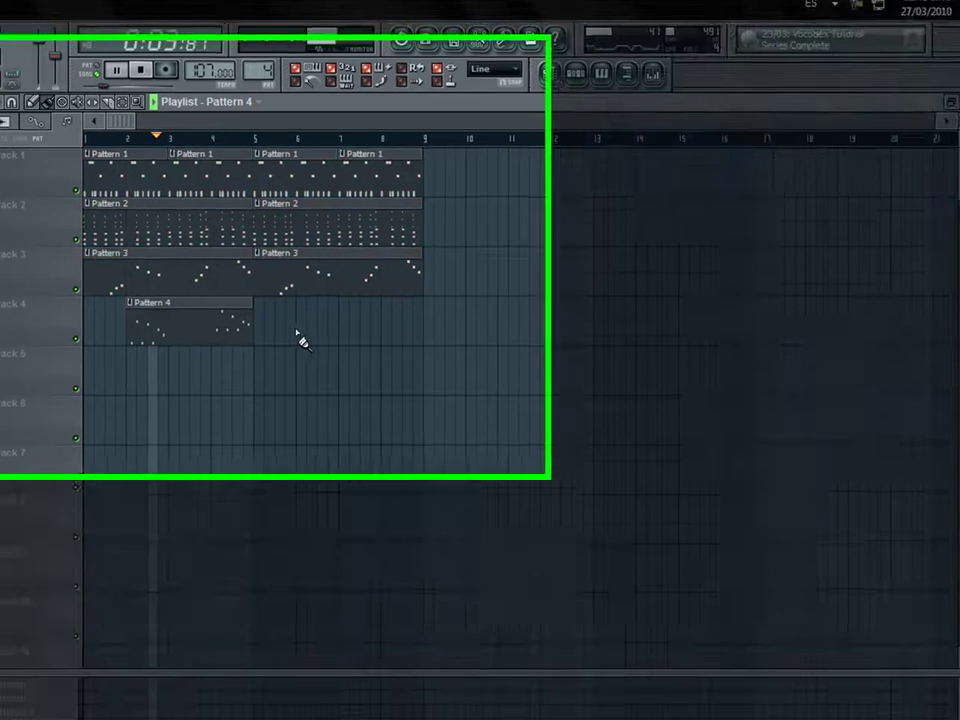
left_click(300, 335)
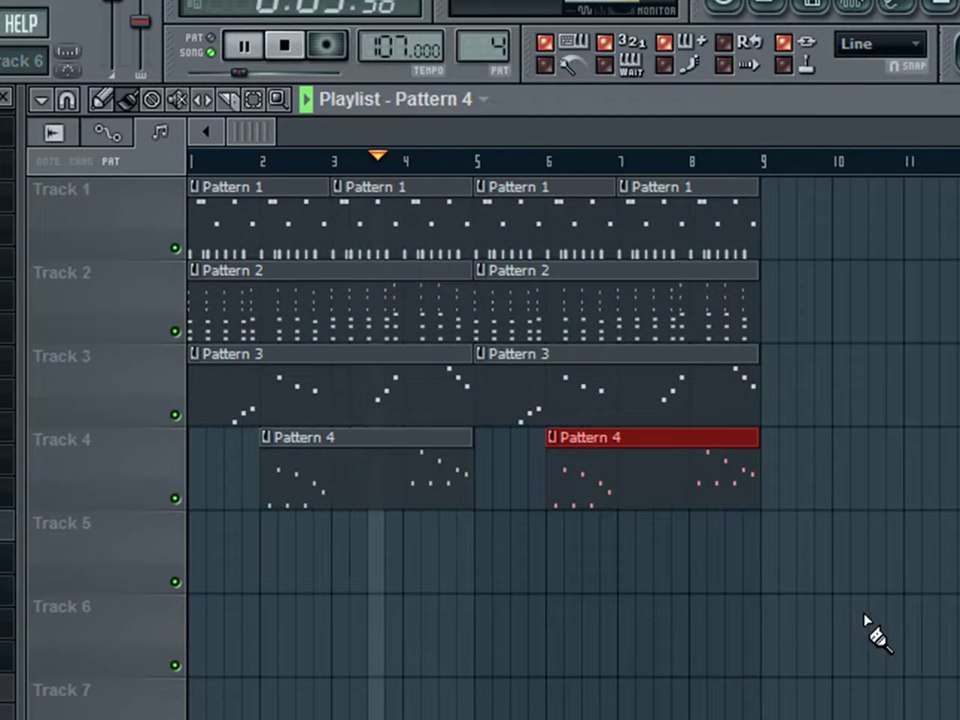
left_click_drag(900, 675, 80, 176)
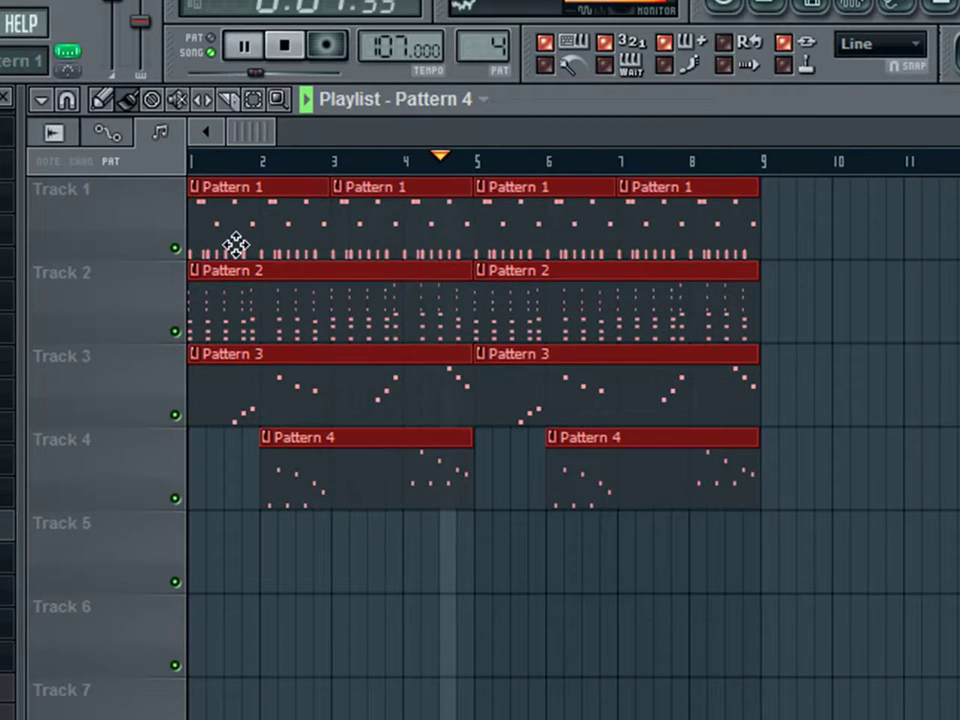
key("space")
left_click_drag(235, 243, 596, 238)
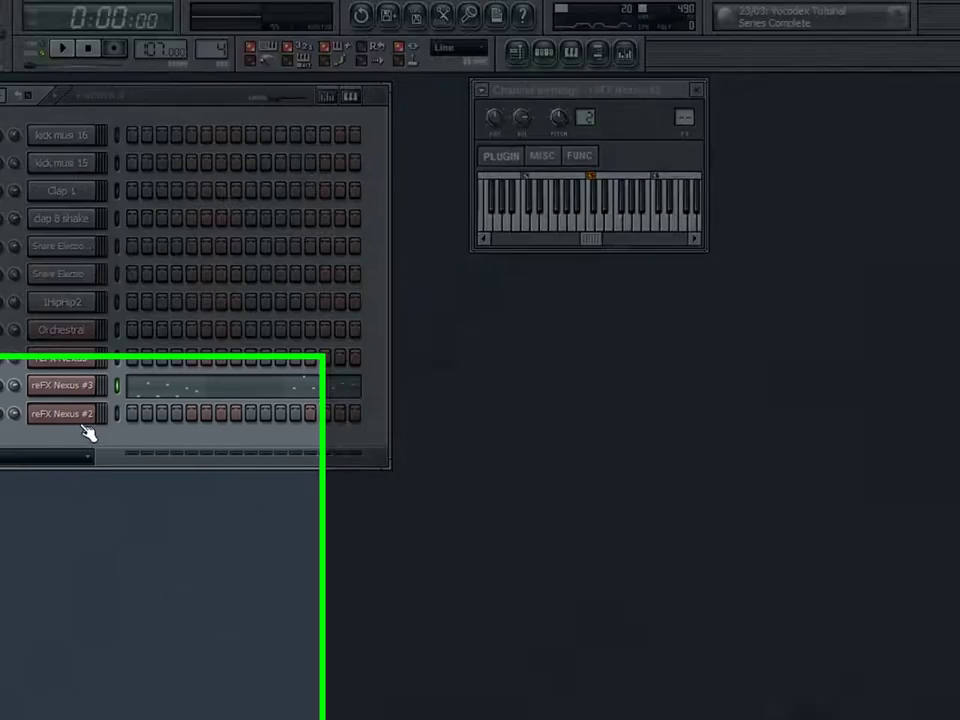
Add a fourth Nexus channel and load its Airwave TranceSaws 2 preset from the Epic Pads category
right_click(98, 414)
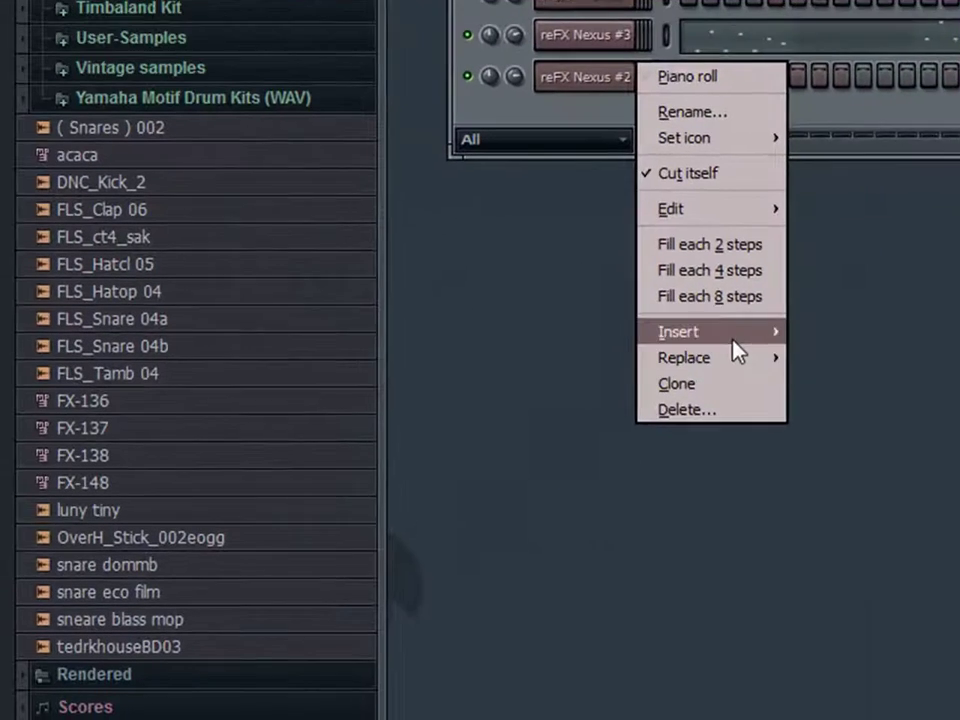
mouse_move(180, 598)
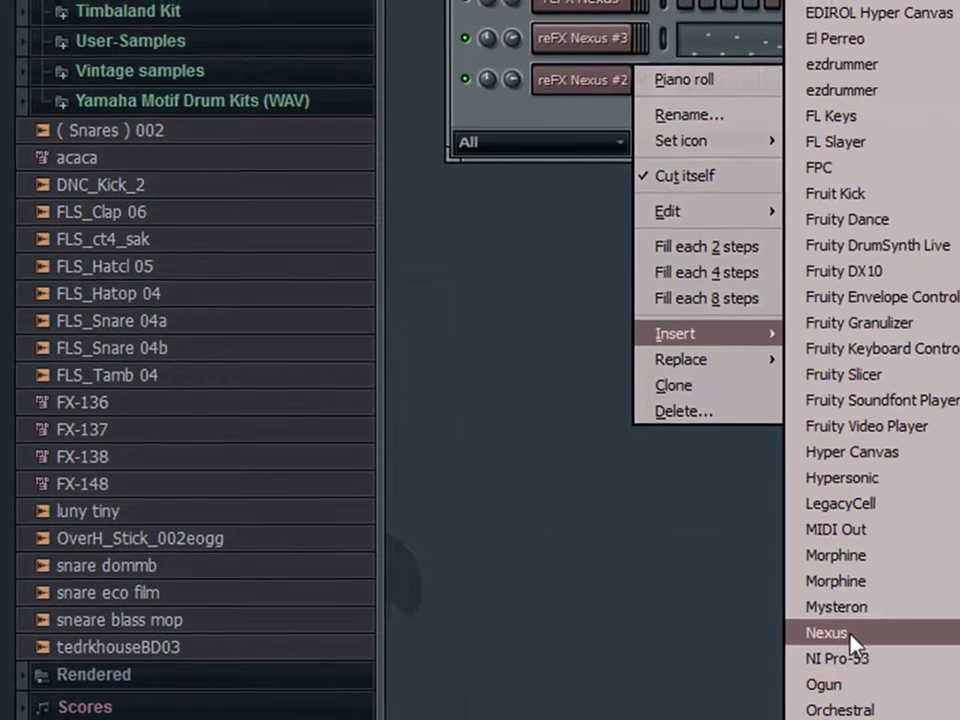
left_click(857, 636)
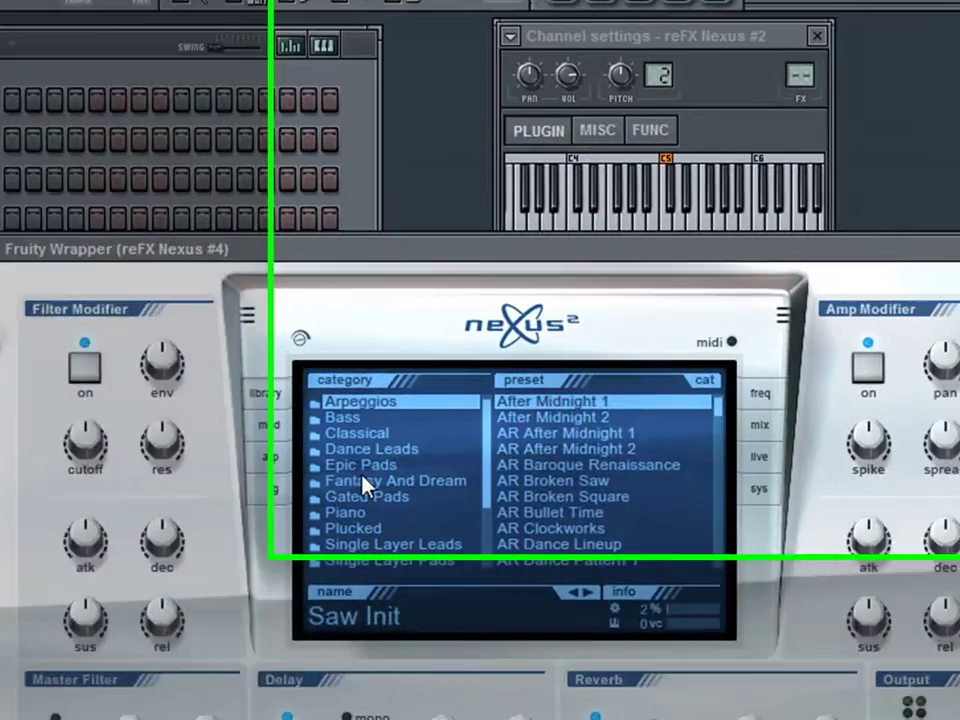
left_click(801, 202)
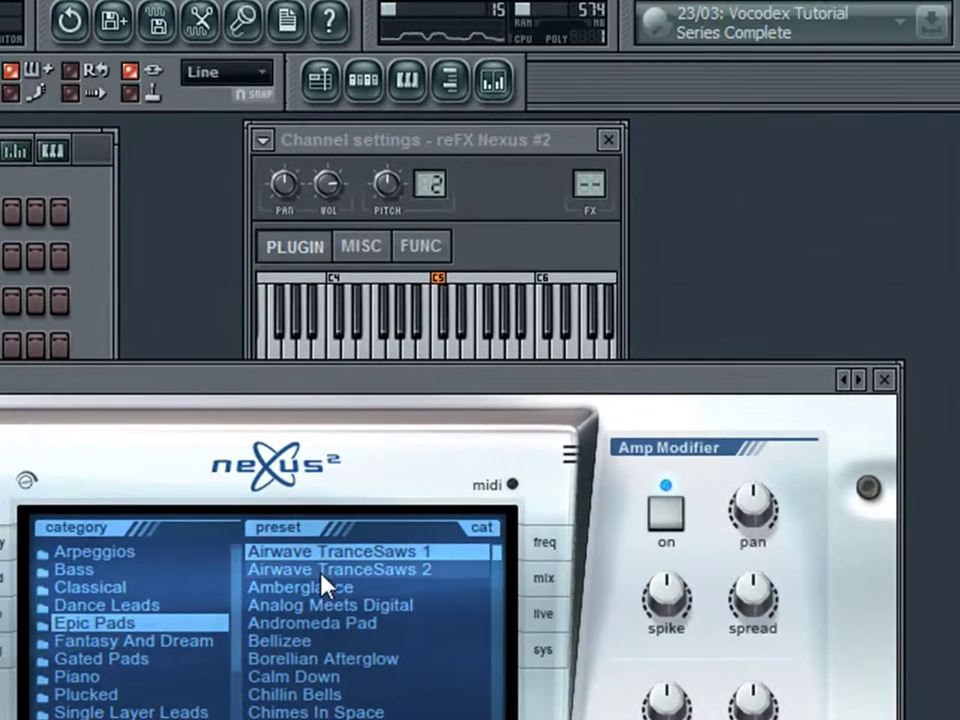
left_click(403, 570)
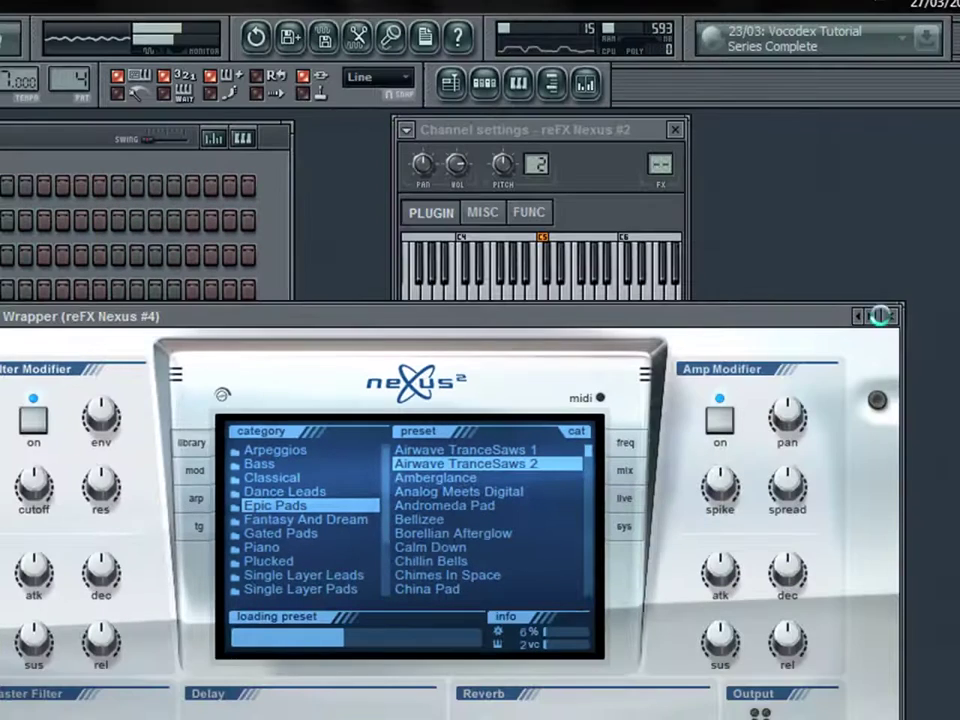
left_click(889, 316)
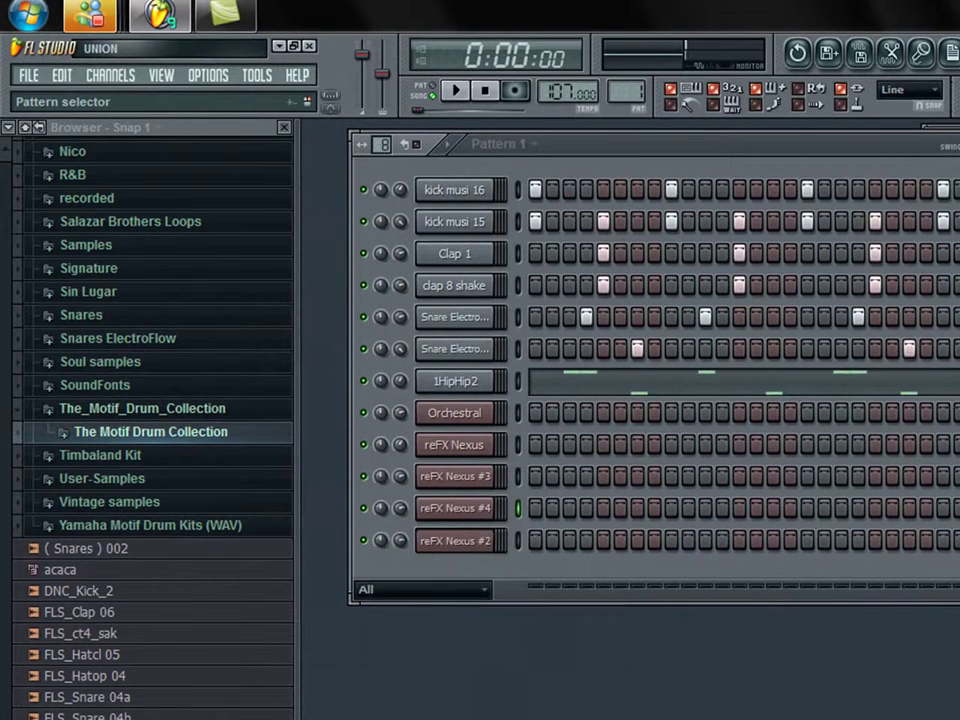
Copy the Orchestral notes from Pattern 2 and paste them into the reFX Nexus #4 channel in Pattern 5
scroll(626, 92, "up", 1)
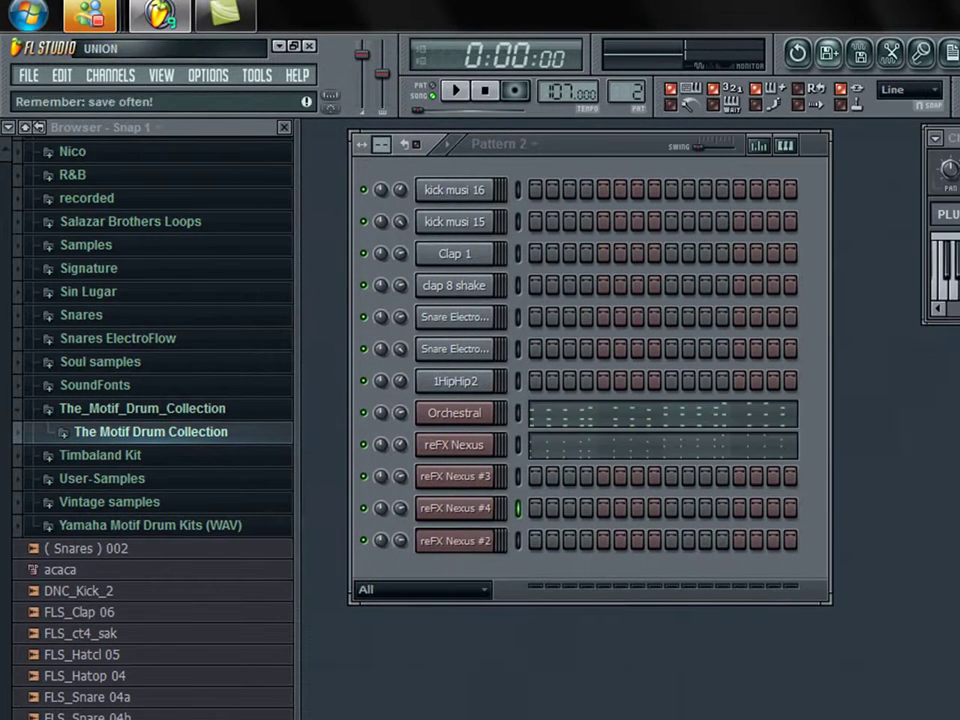
right_click(482, 412)
mouse_move(603, 530)
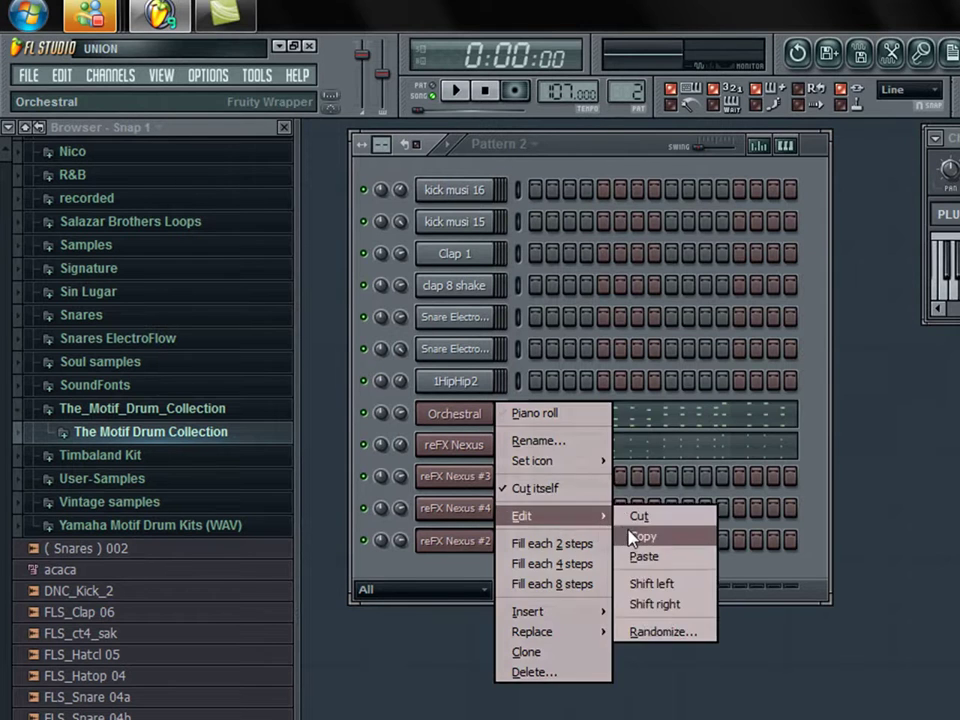
left_click(645, 536)
scroll(626, 92, "up", 3)
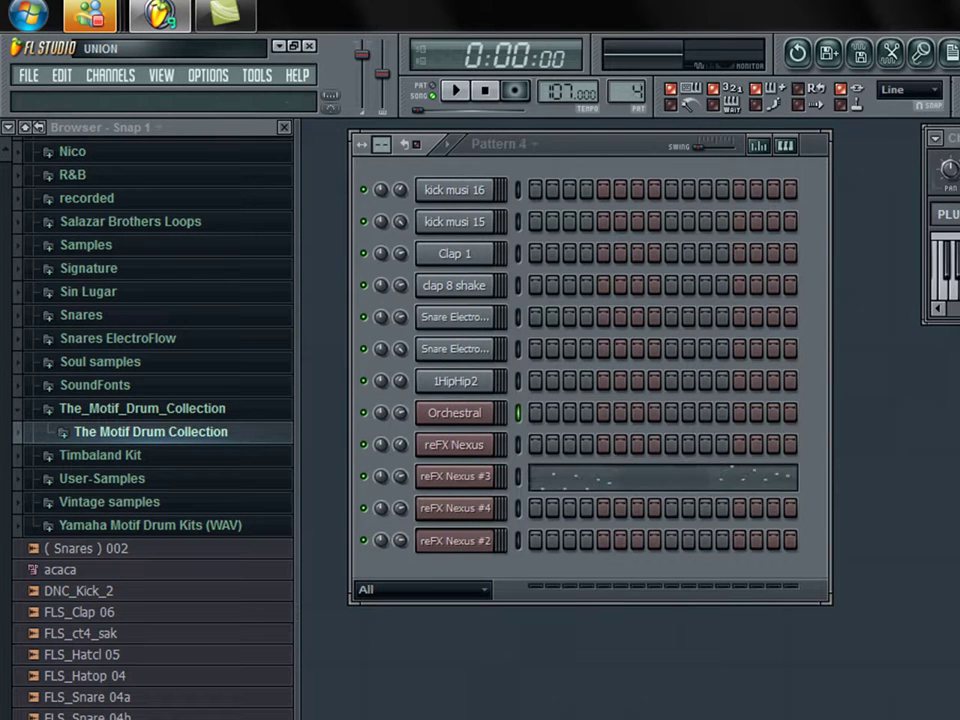
right_click(484, 541)
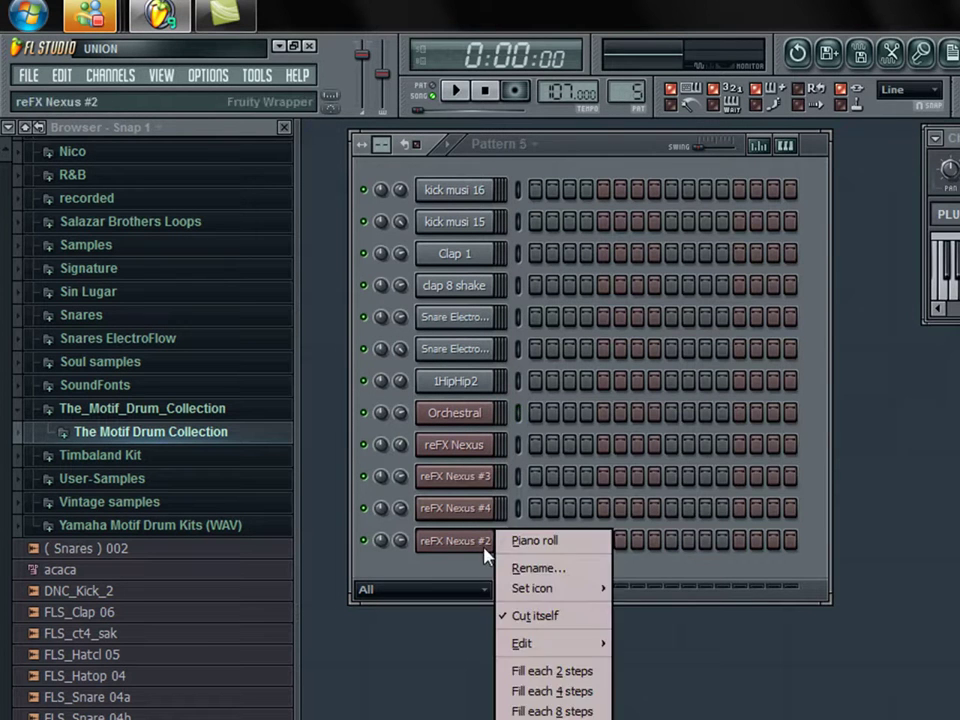
left_click(514, 516)
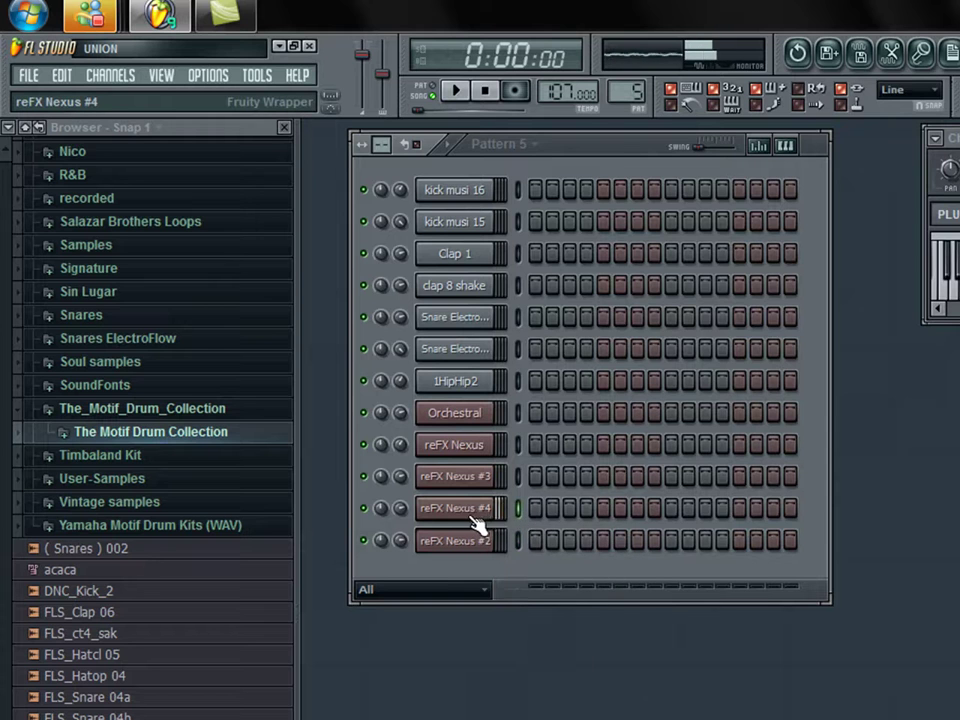
right_click(480, 510)
mouse_move(567, 613)
left_click(648, 651)
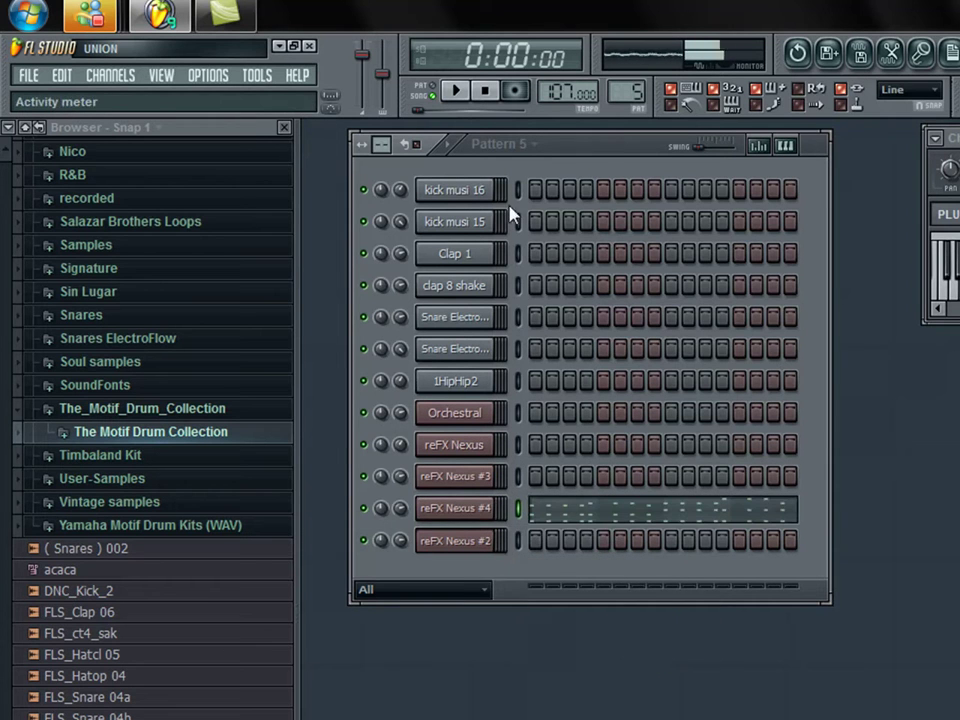
Play Pattern 5 on its own, and transpose all the reFX Nexus #4 notes up one octave
left_click(434, 99)
key("space")
left_click(665, 512)
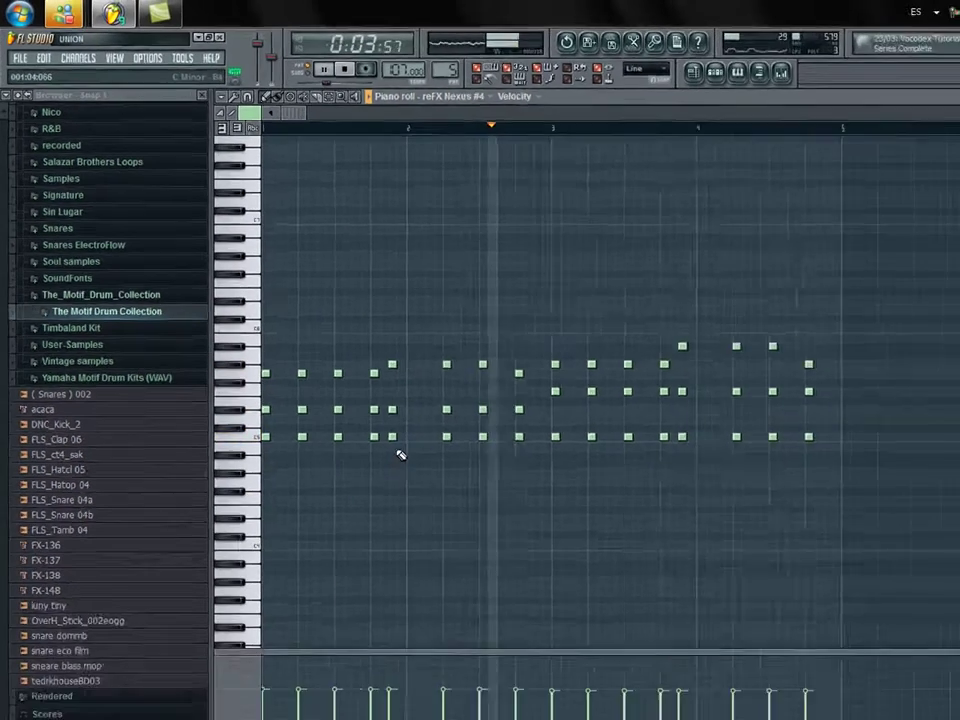
key("space")
left_click_drag(842, 452, 48, 190)
left_click_drag(241, 399, 240, 299)
key("space")
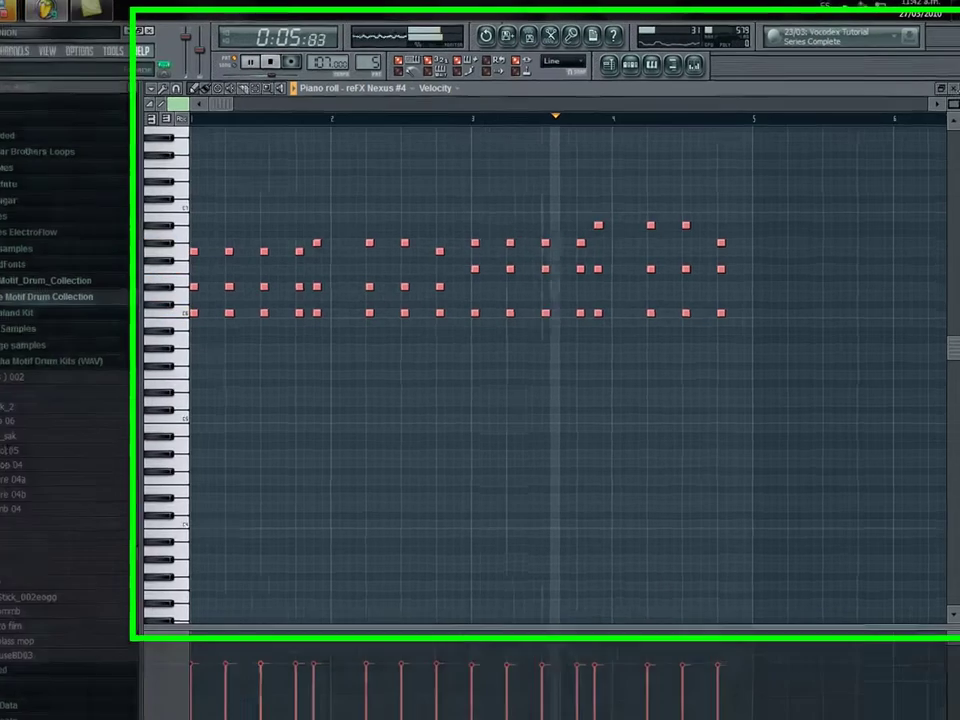
Place Pattern 5 on Track 1 at bars 1 and 5 as an intro before the main arrangement
left_click(955, 89)
left_click(549, 59)
left_click(236, 332)
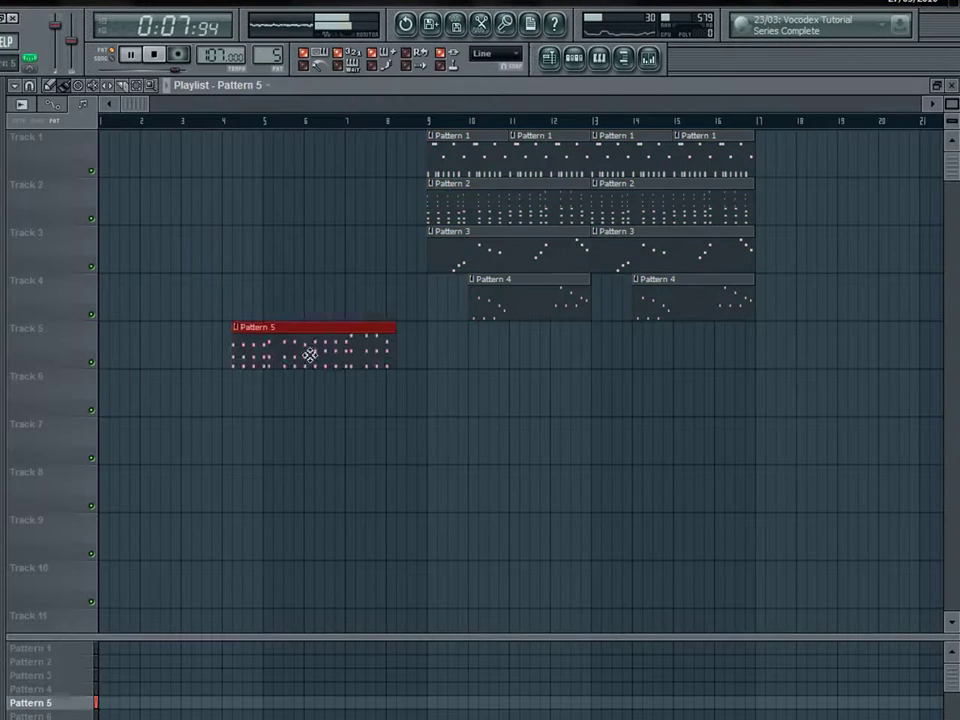
left_click_drag(311, 354, 108, 117)
left_click(297, 165, "ctrl")
left_click_drag(275, 217, 292, 148)
left_click(152, 56)
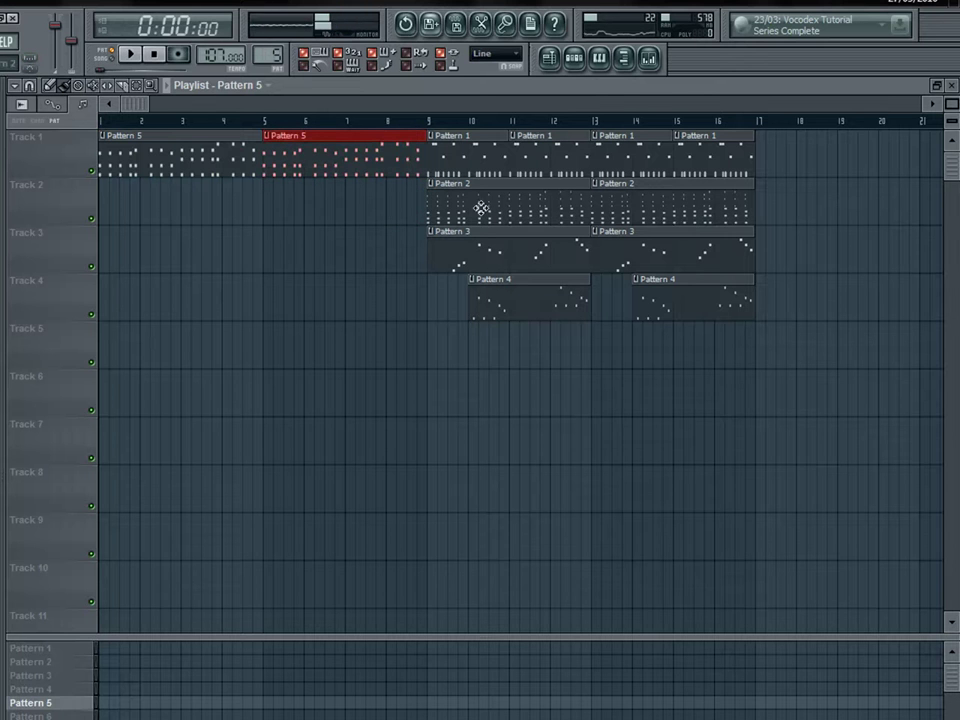
Add a Pattern 2 clip on Track 2 at bar 5 and play the arrangement
left_click(481, 208)
left_click(263, 205)
left_click(130, 54)
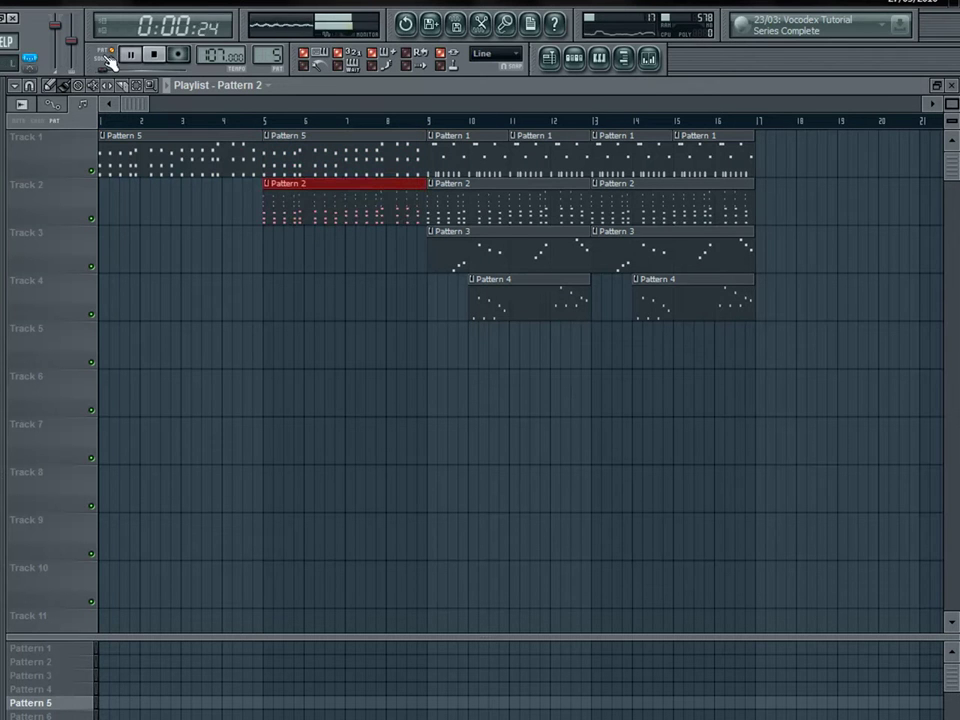
left_click(952, 86)
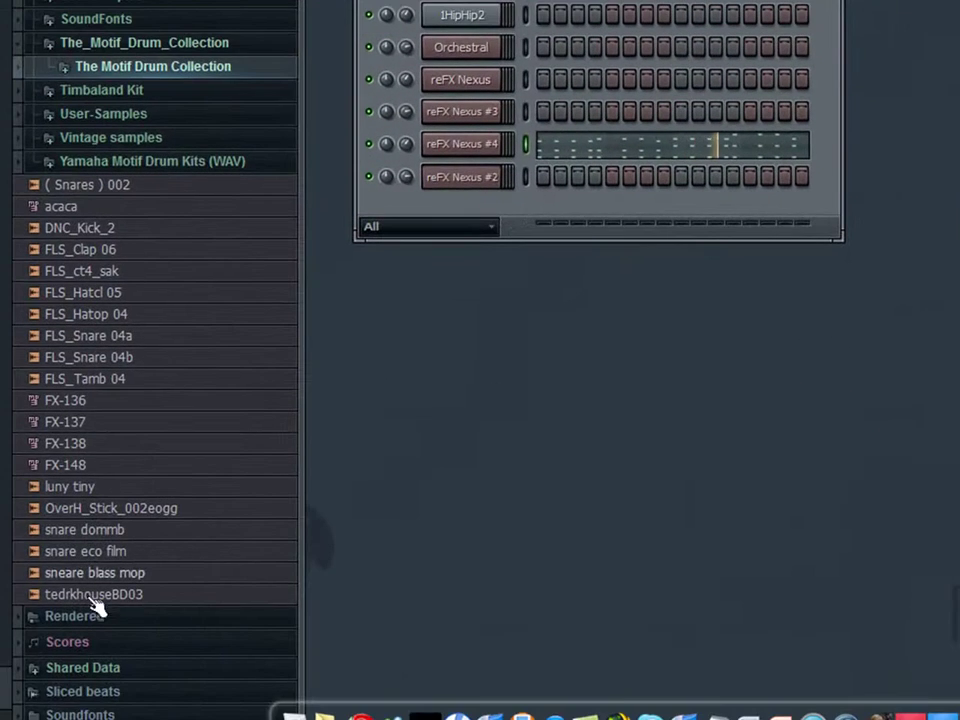
Open the Kicks ElectroFlow folder inside Libreria Flow 2 and preview Kicks ElectroFlow 1 and 2
left_click_drag(3, 689, 12, 430)
left_click(138, 433)
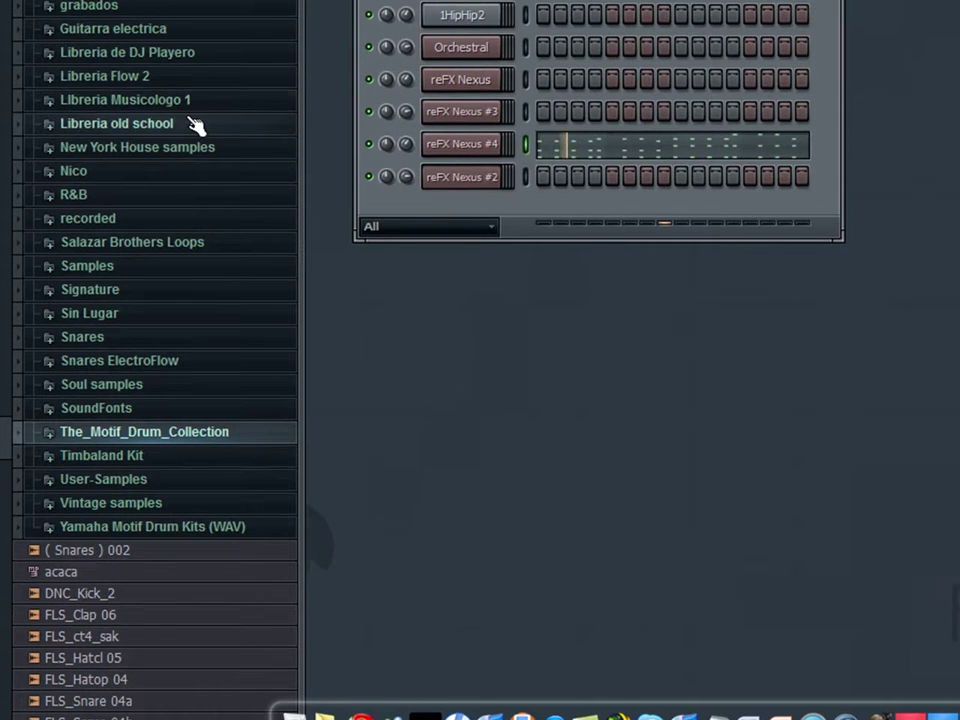
left_click(160, 79)
left_click(160, 104)
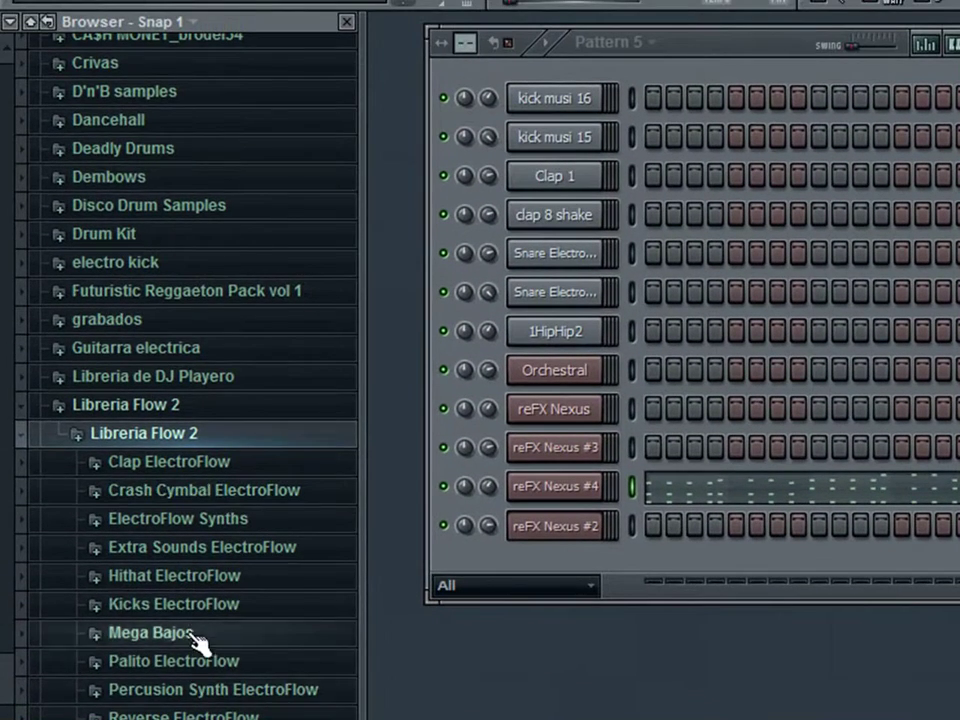
left_click(192, 606)
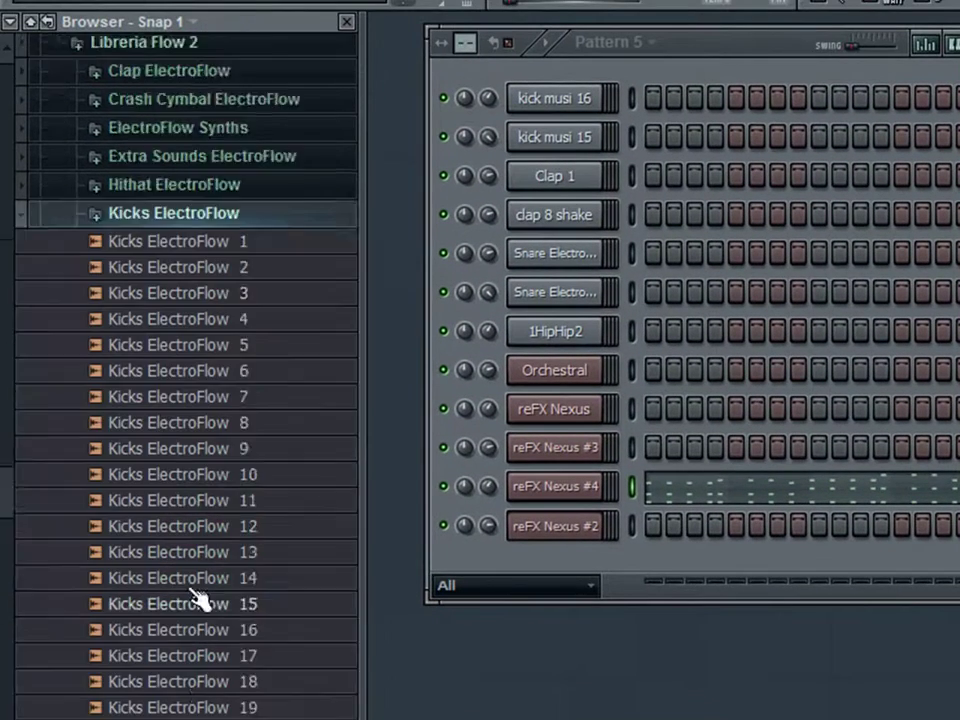
left_click(243, 79)
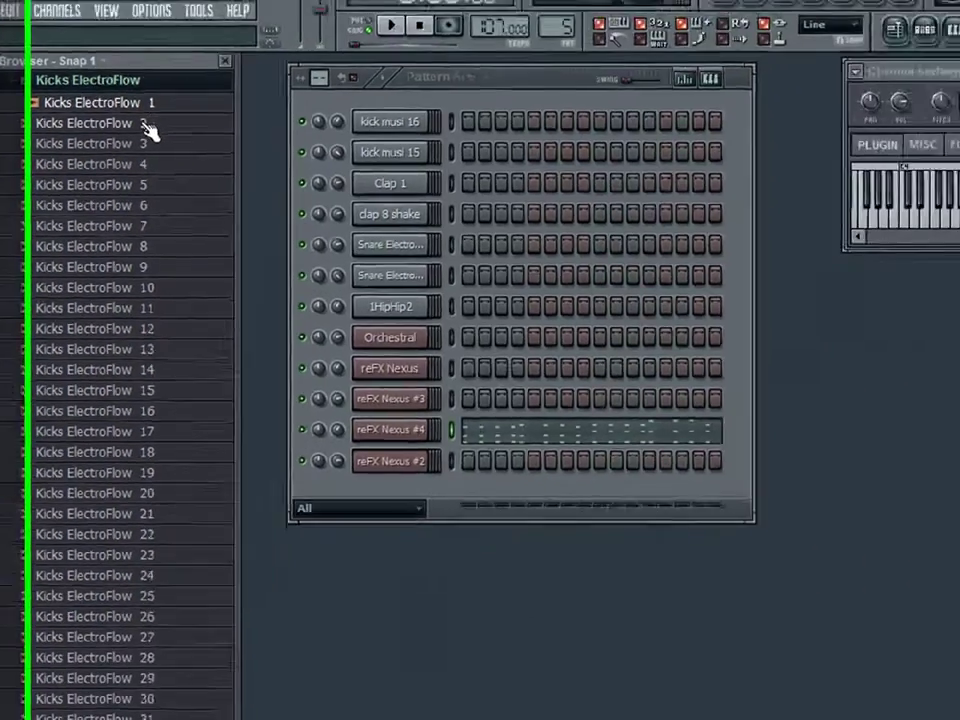
left_click(144, 124)
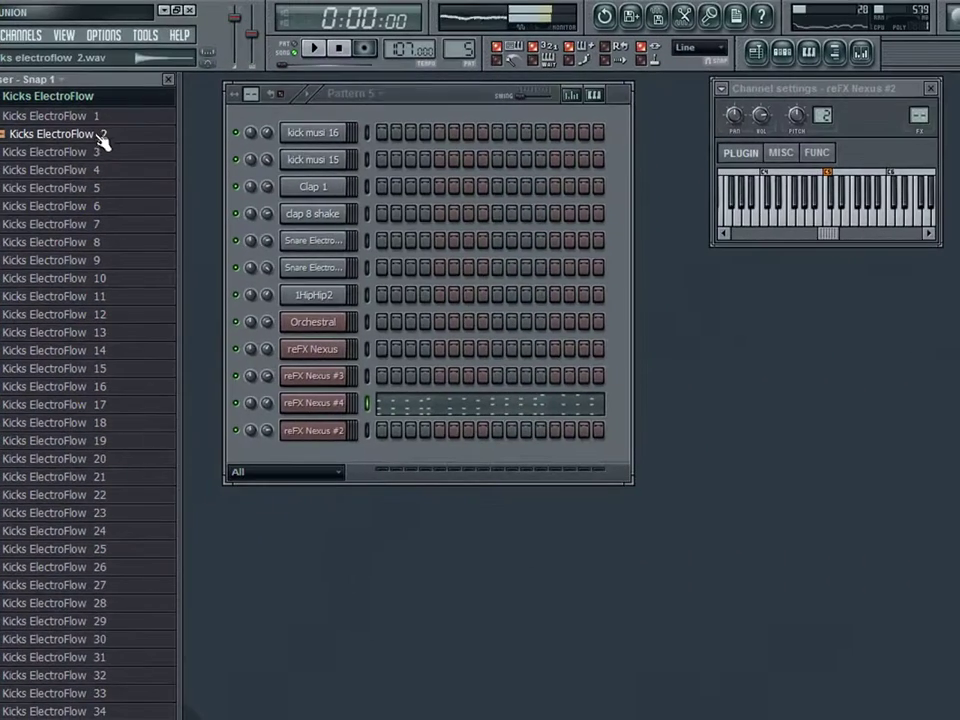
Place the Kicks ElectroFlow 2 sample on Track 5 and Kicks ElectroFlow 3 on Track 6 at bar 5, and play the song
left_click(896, 31)
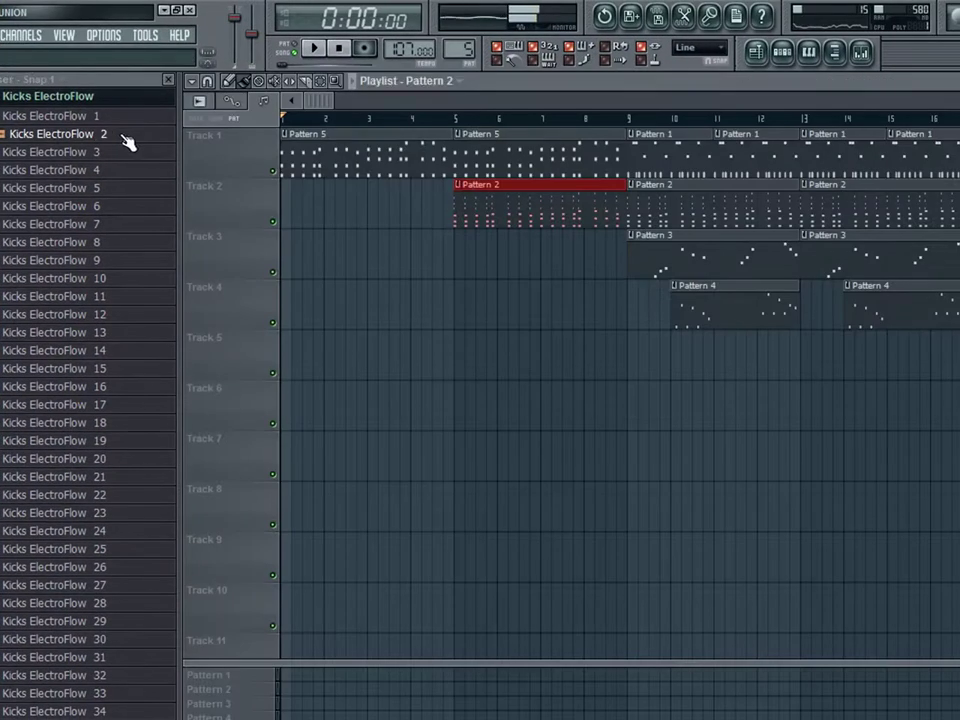
left_click_drag(128, 143, 495, 382)
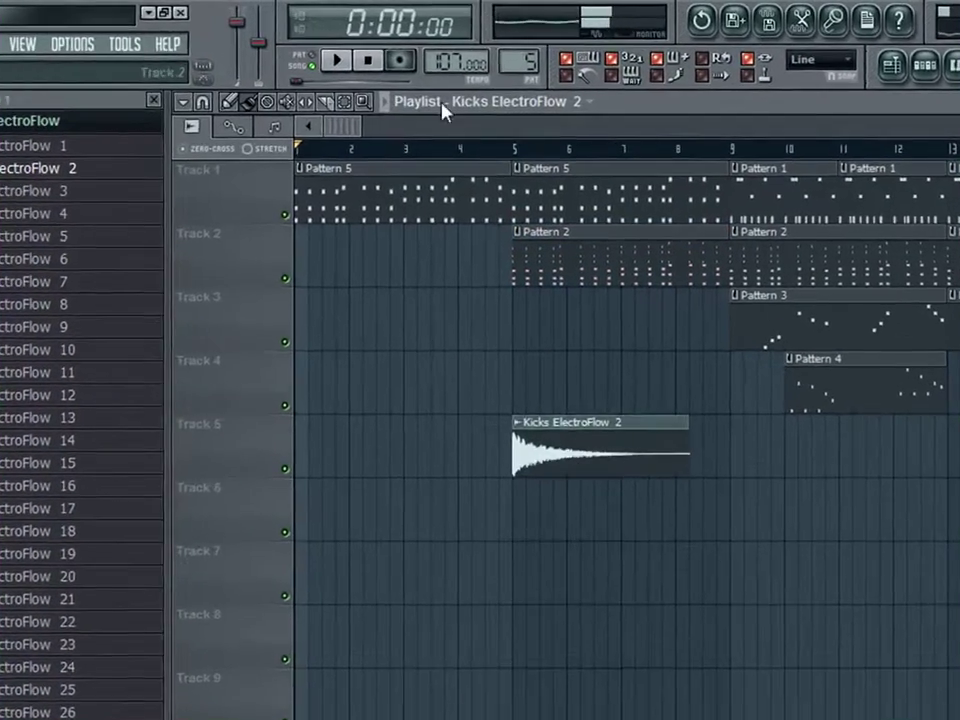
left_click(328, 55)
left_click(76, 195)
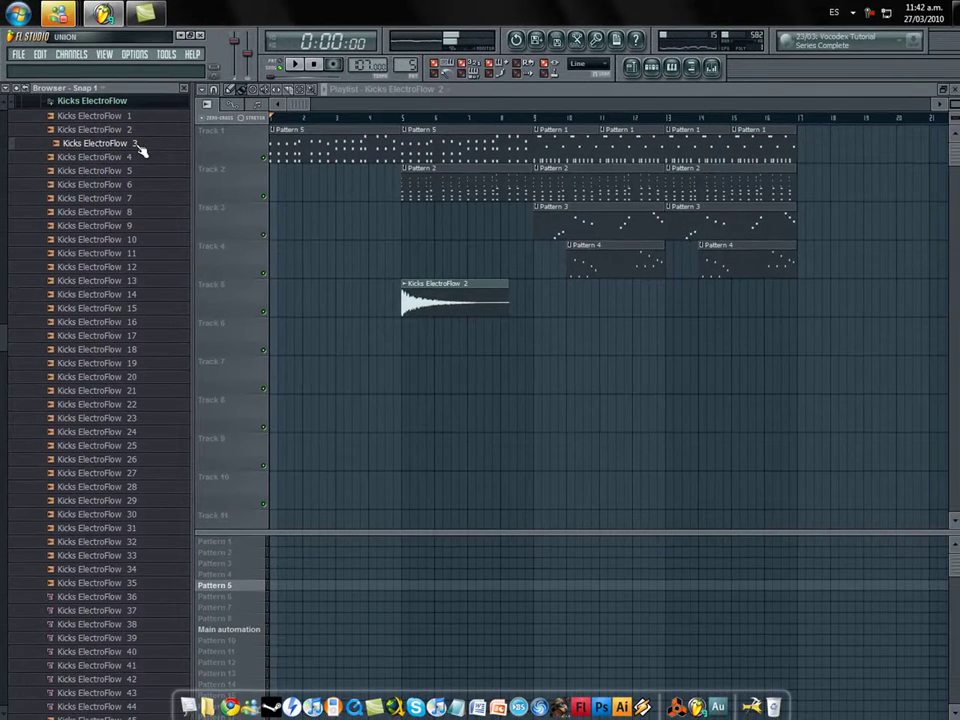
left_click_drag(141, 148, 398, 343)
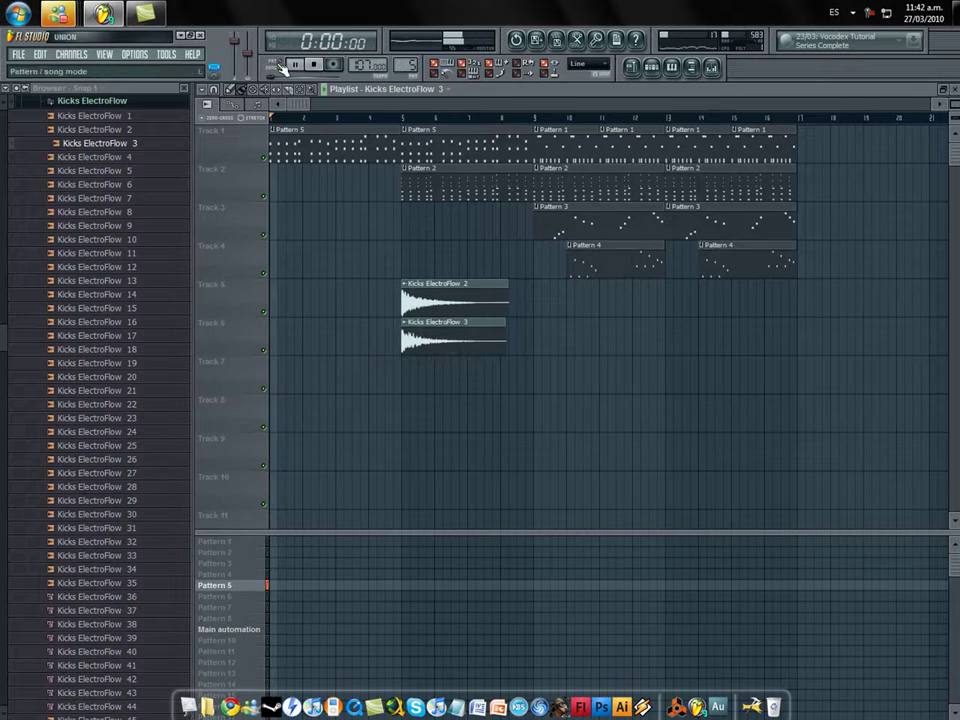
left_click(955, 90)
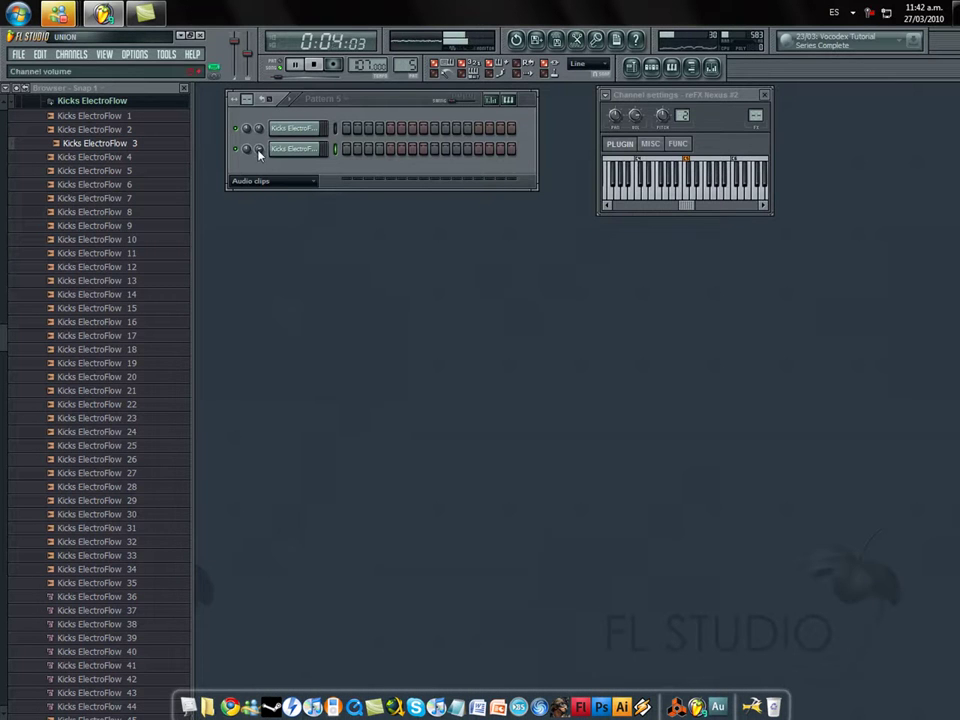
left_click(134, 102)
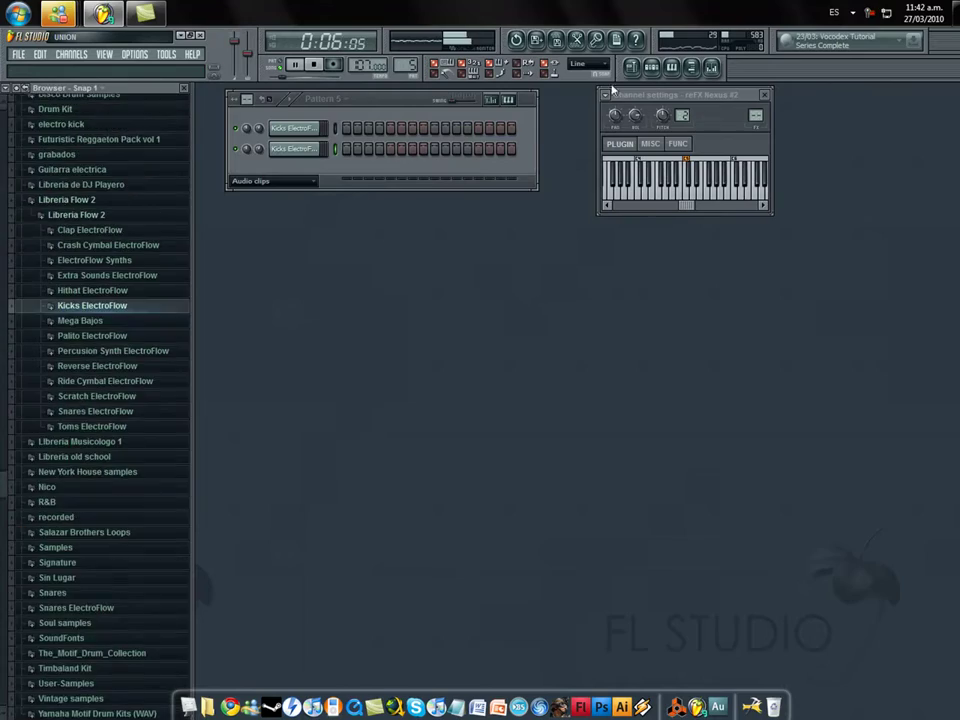
Shift the main arrangement four bars so it starts at bar 13, and place Pattern 2 on Track 2 at bar 9
left_click(632, 69)
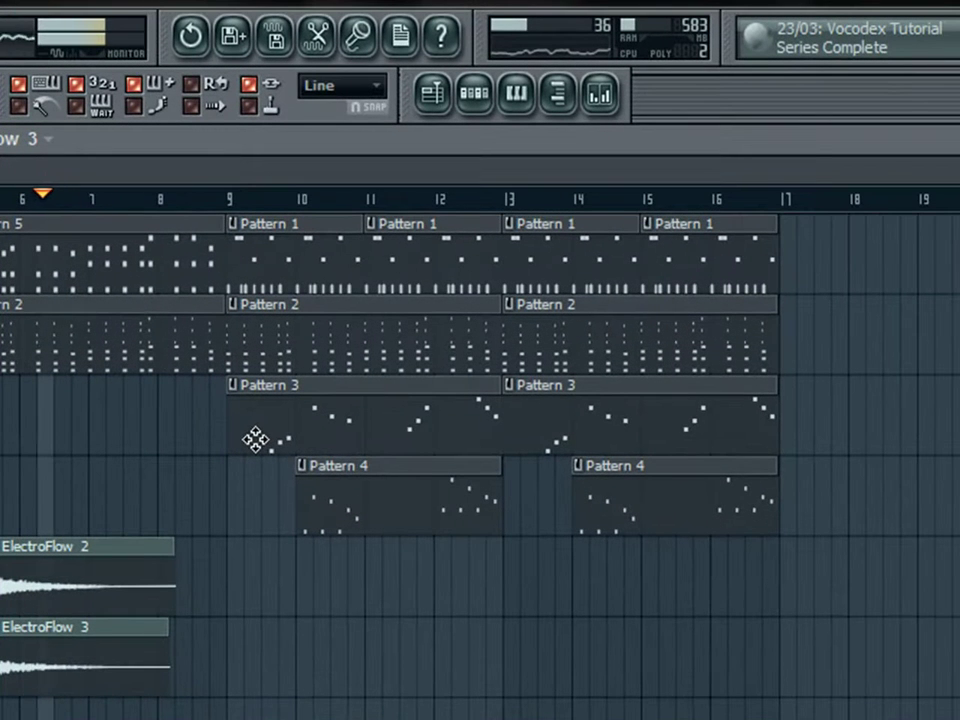
mouse_move(875, 693)
left_mouse_down()
mouse_move(335, 270)
mouse_move(293, 266)
left_mouse_up()
left_click_drag(379, 261, 533, 305)
key("ctrl+d")
mouse_move(246, 428)
left_mouse_down()
mouse_move(274, 366)
mouse_move(275, 318)
left_mouse_up()
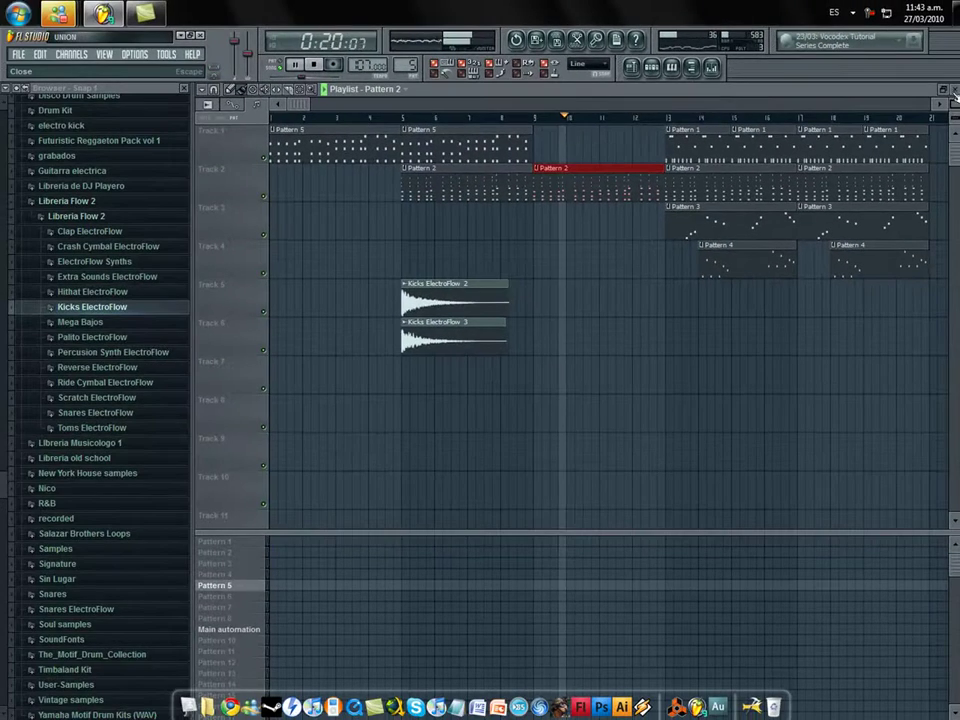
left_click(953, 89)
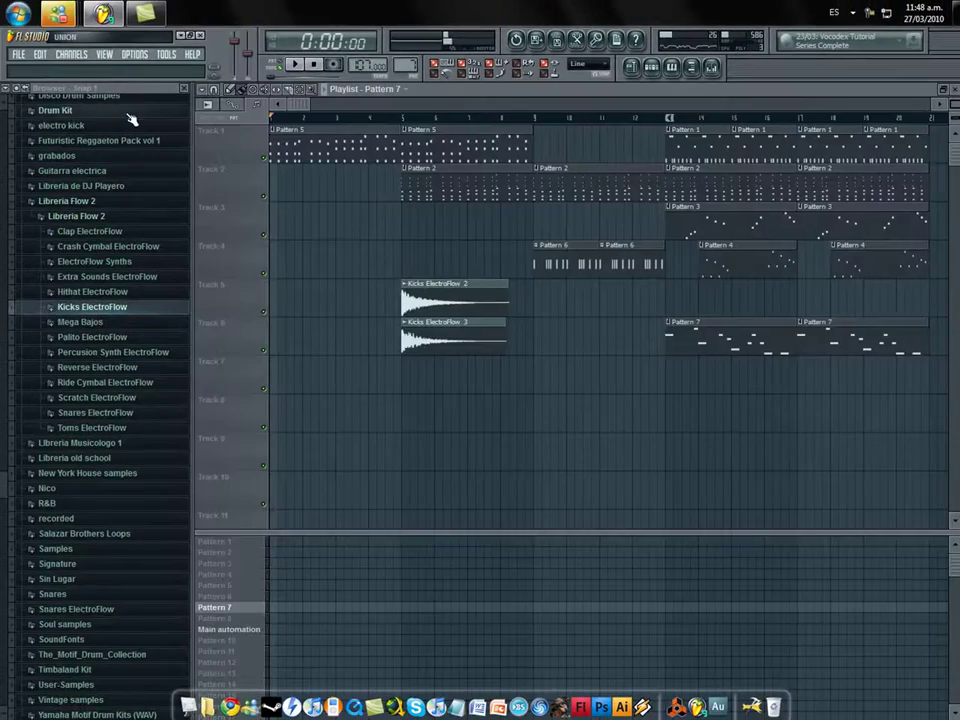
Play the arrangement and write in Notepad "Despues solo tienen que seguir arreglando los sonidos hasta lograr algo que realmente le guste y luego mezclar bien"
key("space")
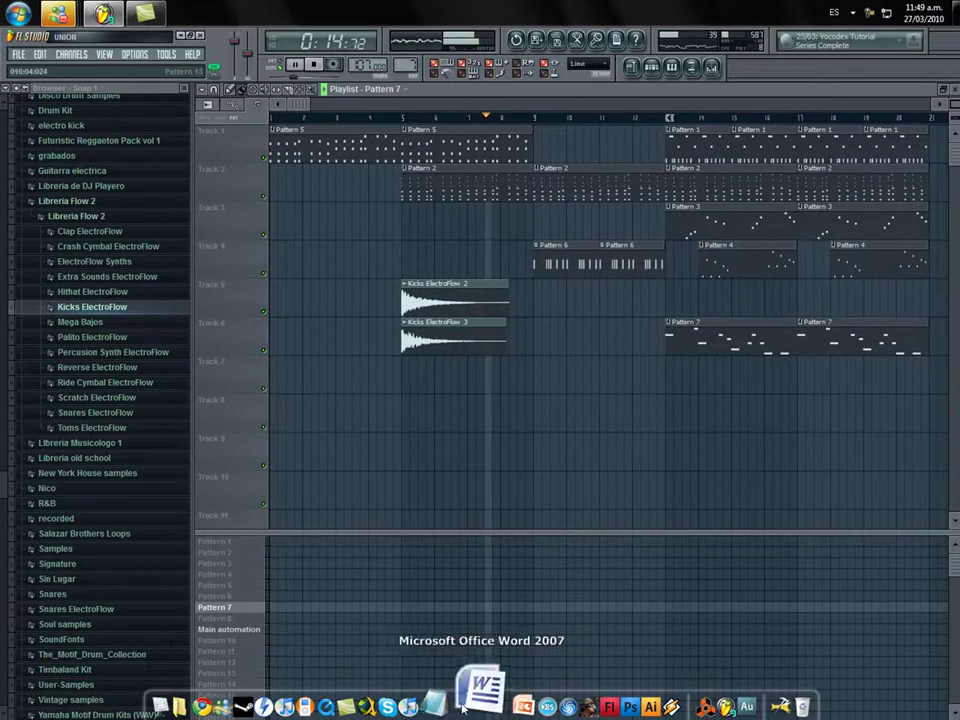
left_click(448, 700)
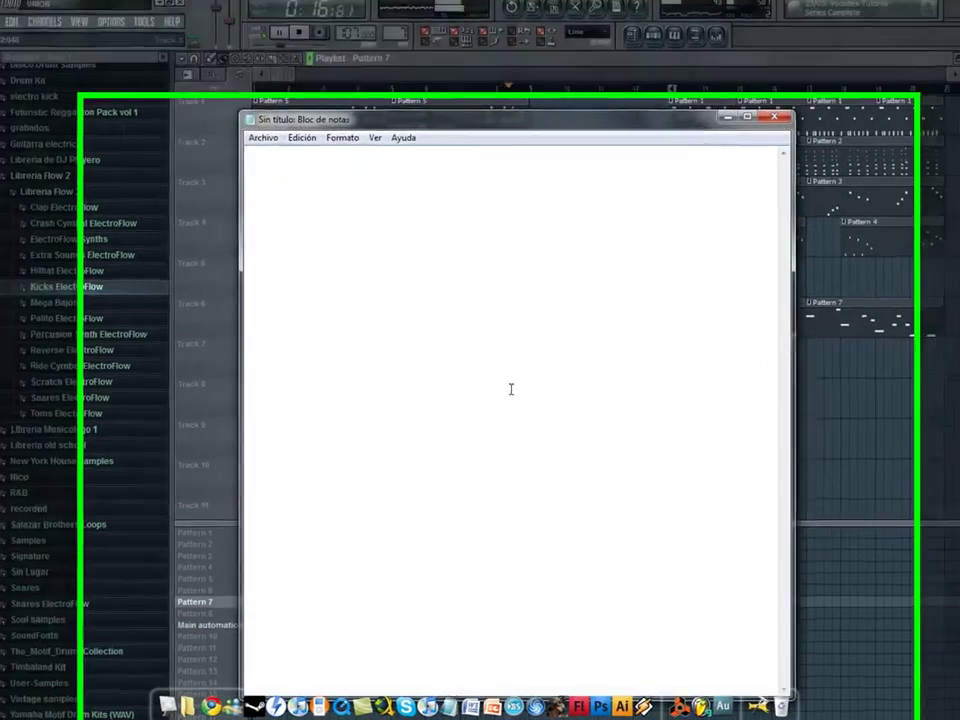
type("Desp")
type("ues solo tienen que seguir")
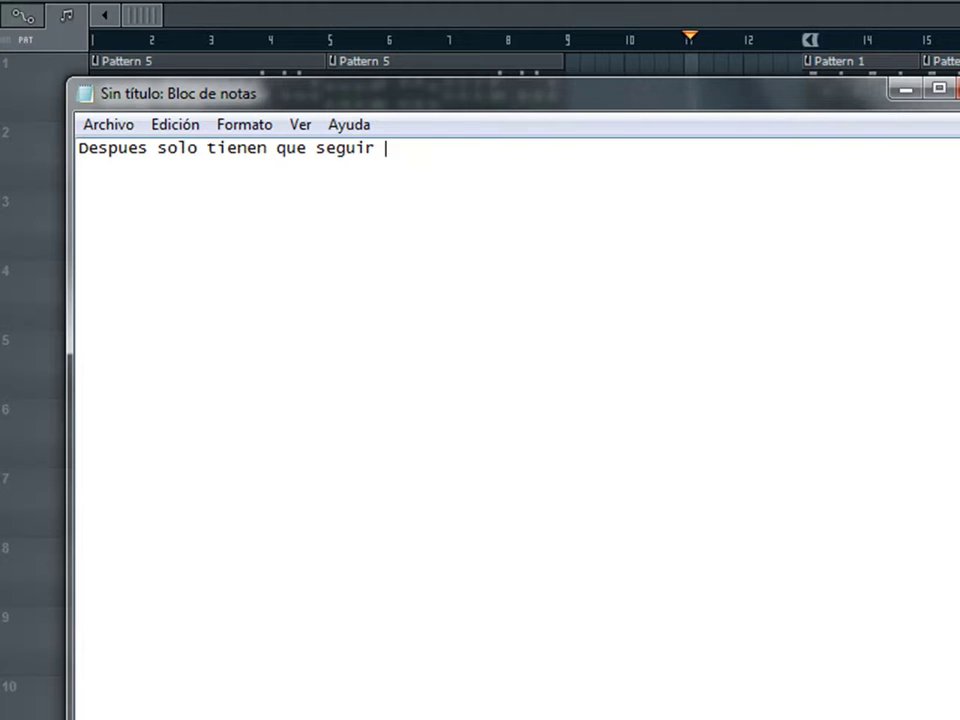
type(" arreglando los sonidos hasta l")
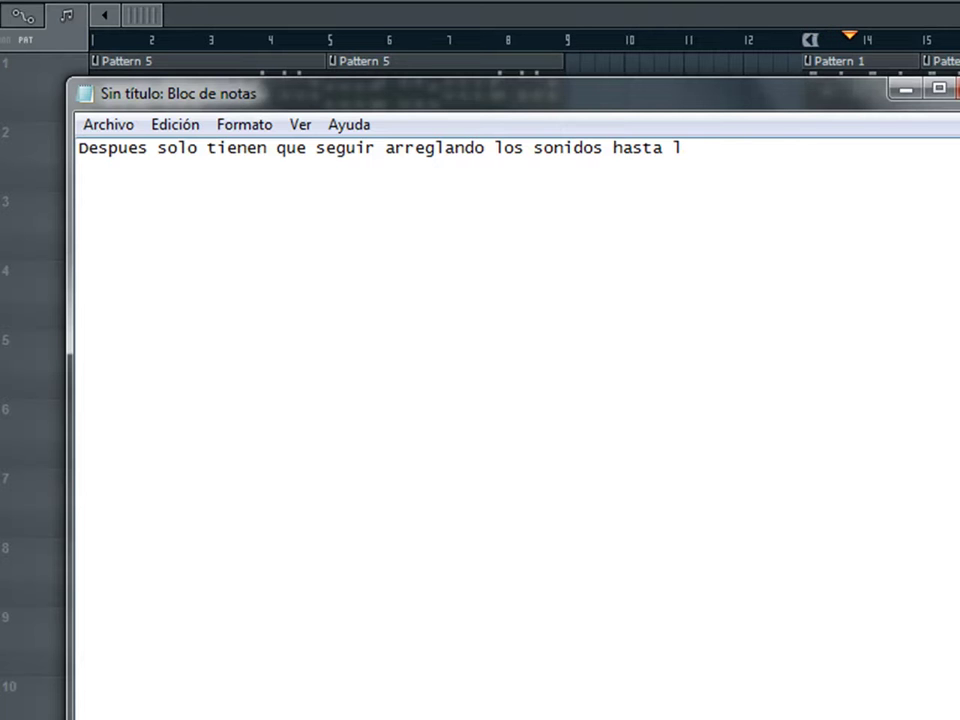
type("que realmente le guste")
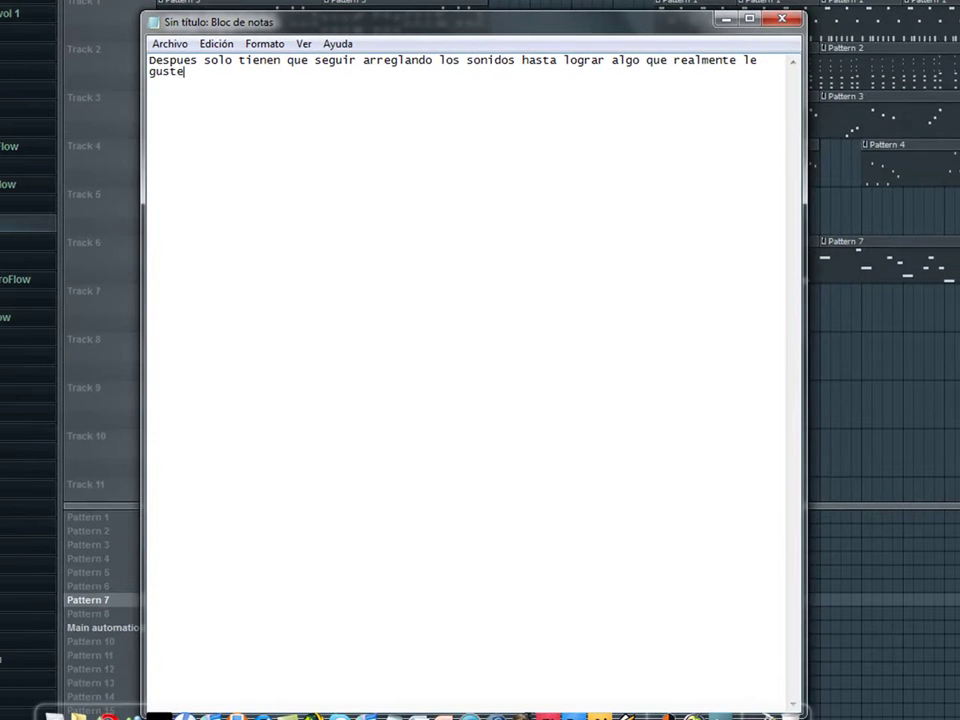
type(" y luego mezclar")
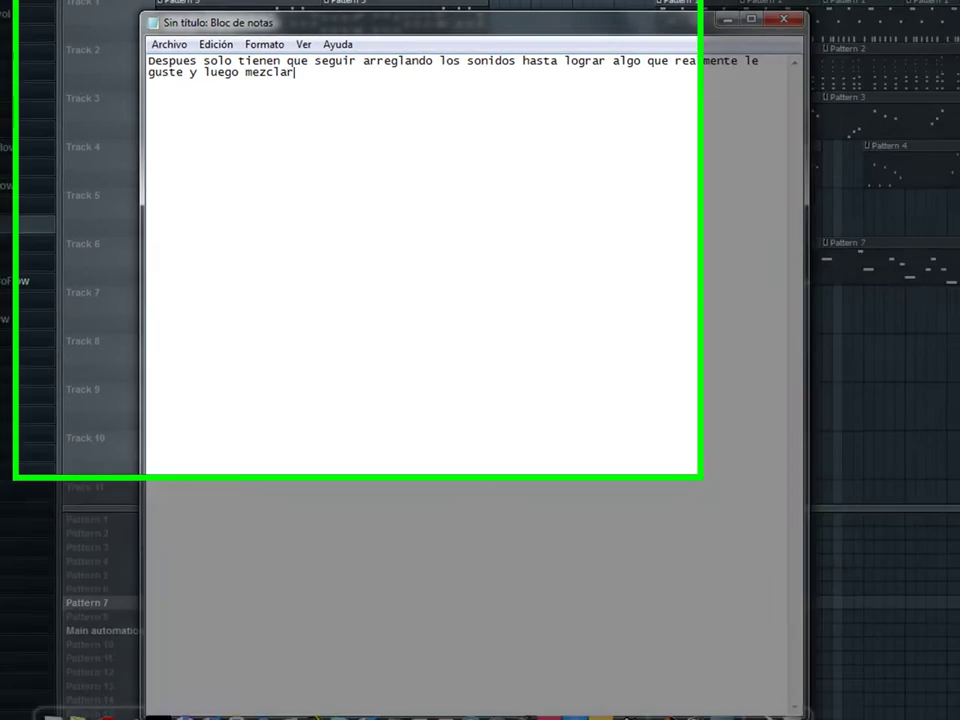
type(" b")
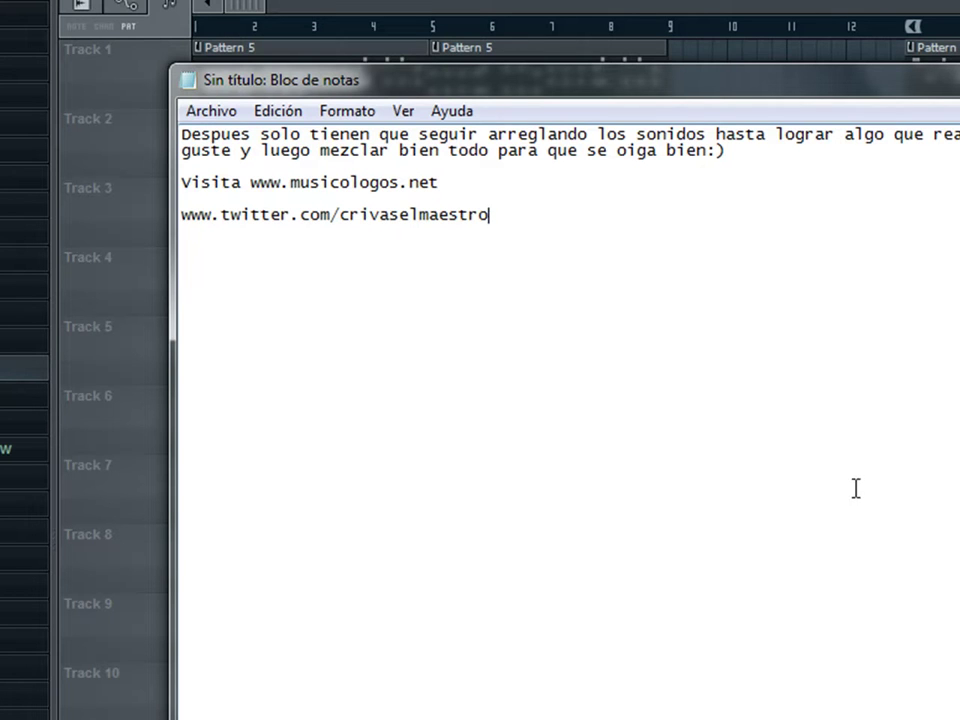
Close the Notepad note without saving it and return to the FL Studio playlist
left_click_drag(490, 214, 207, 325)
left_click(589, 315)
left_click_drag(561, 317, 685, 303)
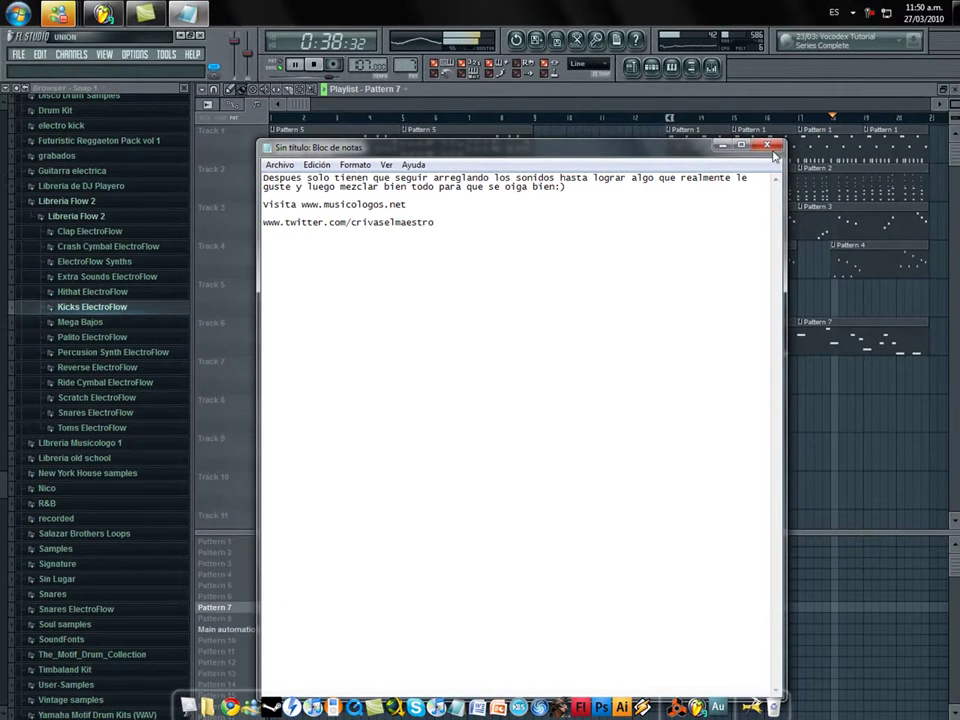
left_click(768, 147)
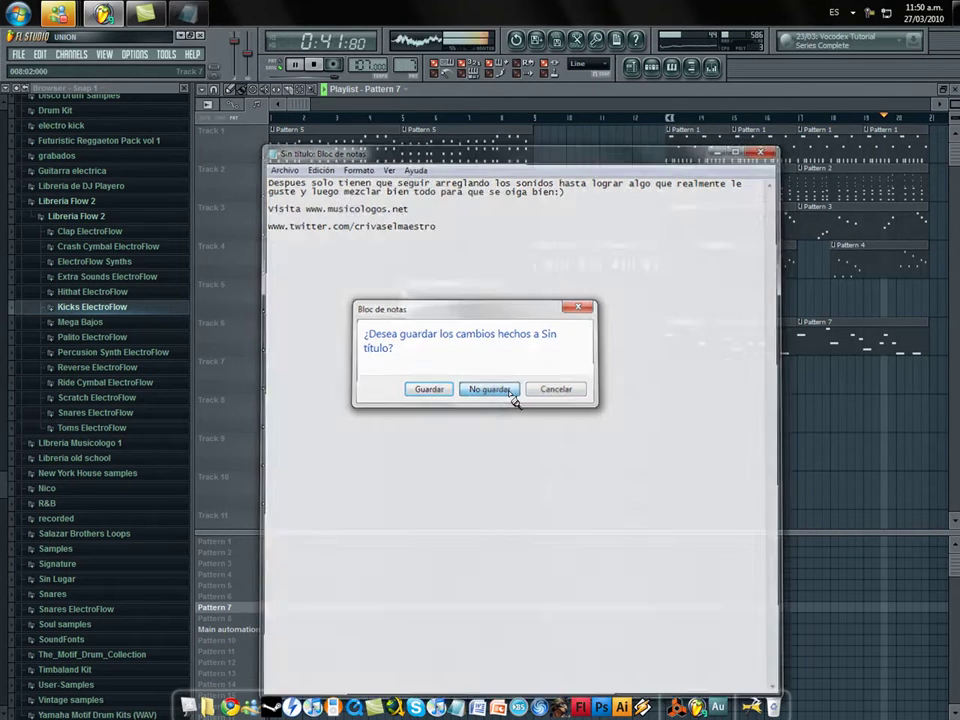
left_click(490, 389)
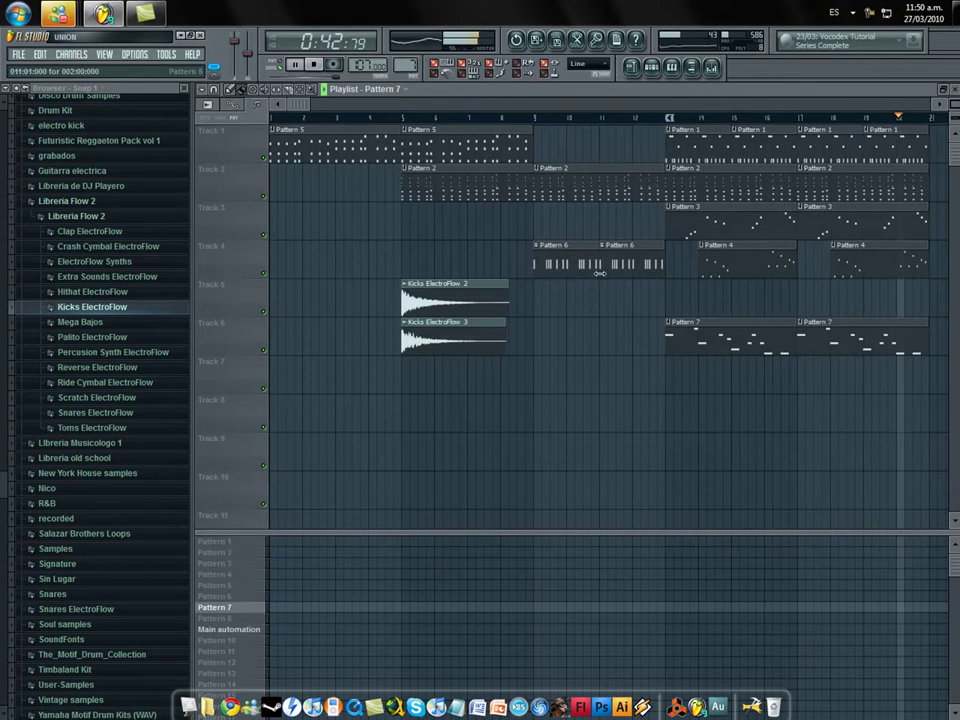